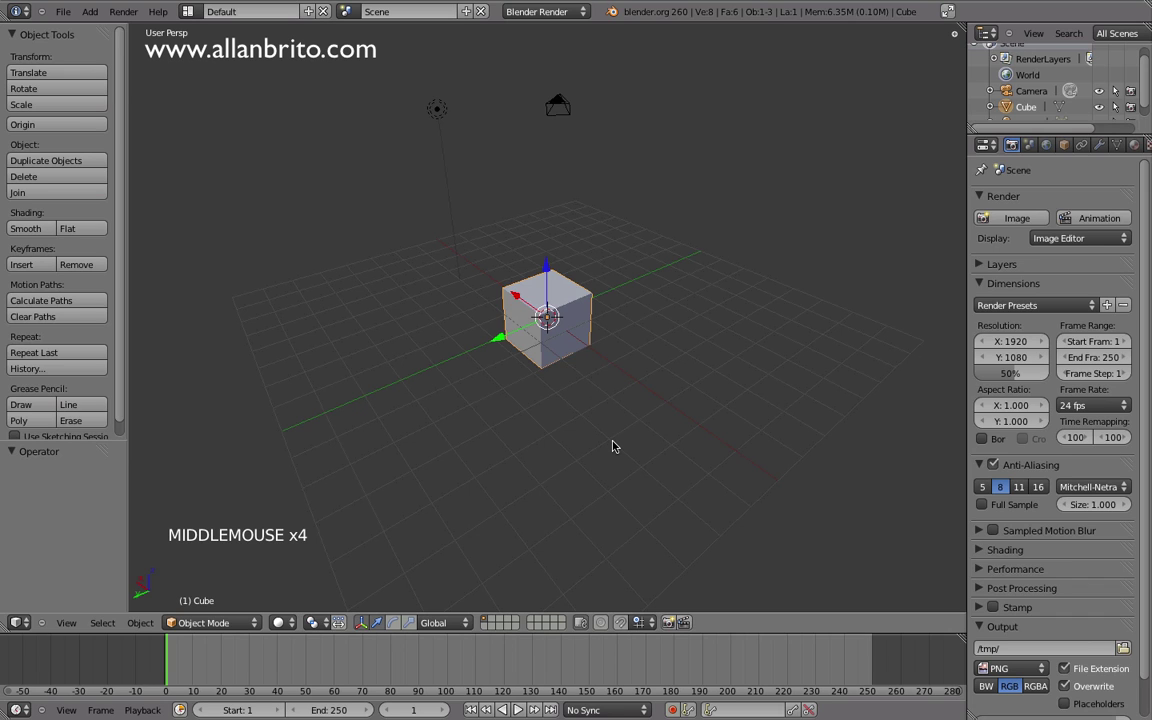
- Delete the default cube from the scene
middle_drag(581, 368, 578, 352)
key(x)
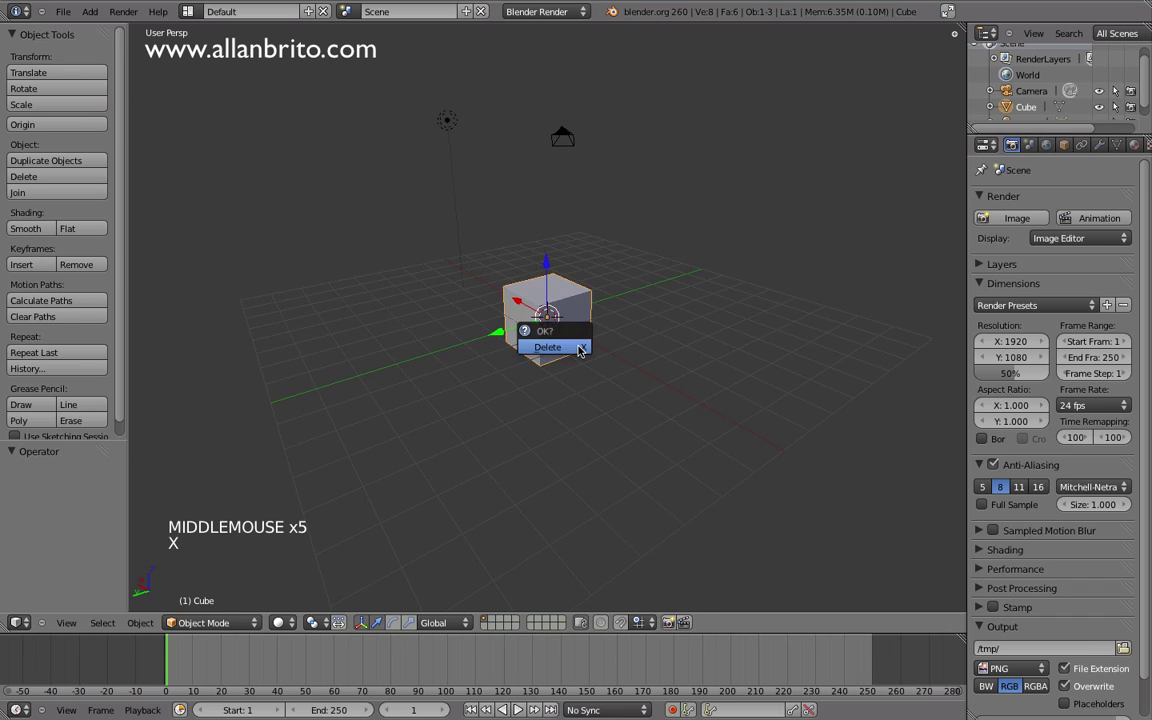
click(578, 348)
- Add a plane mesh and scale it up about 7.4 times to form a large ground surface
key(shift+a)
mouse_move(660, 342)
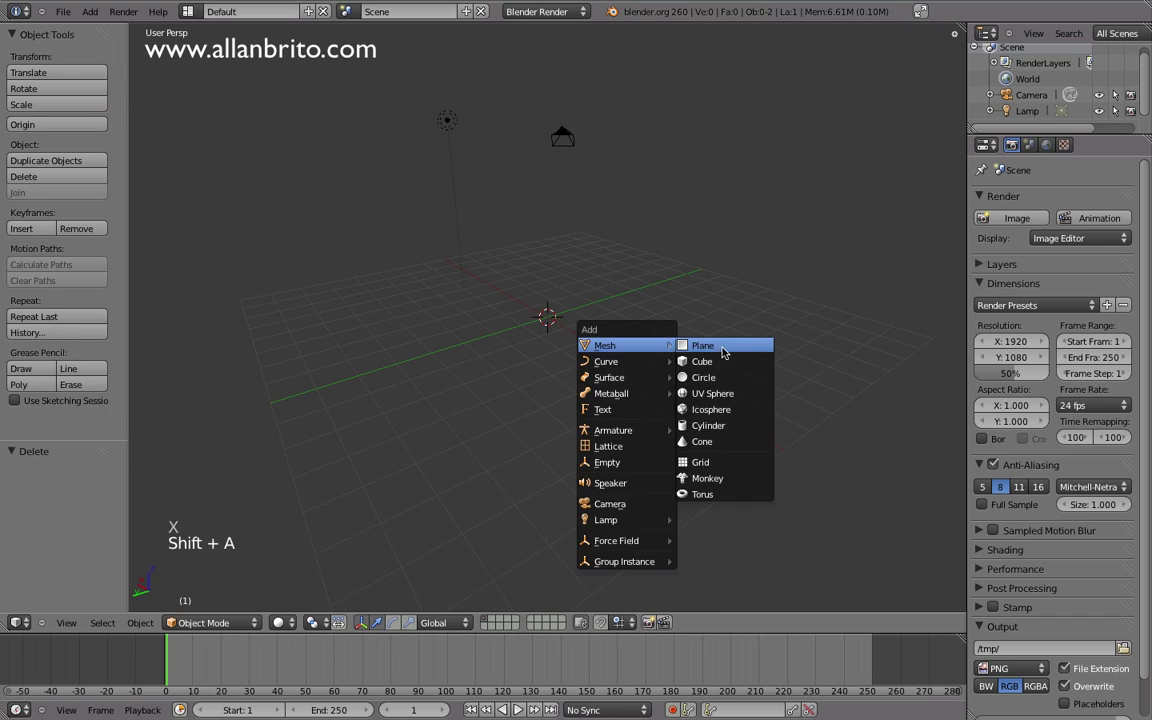
click(715, 345)
key(s)
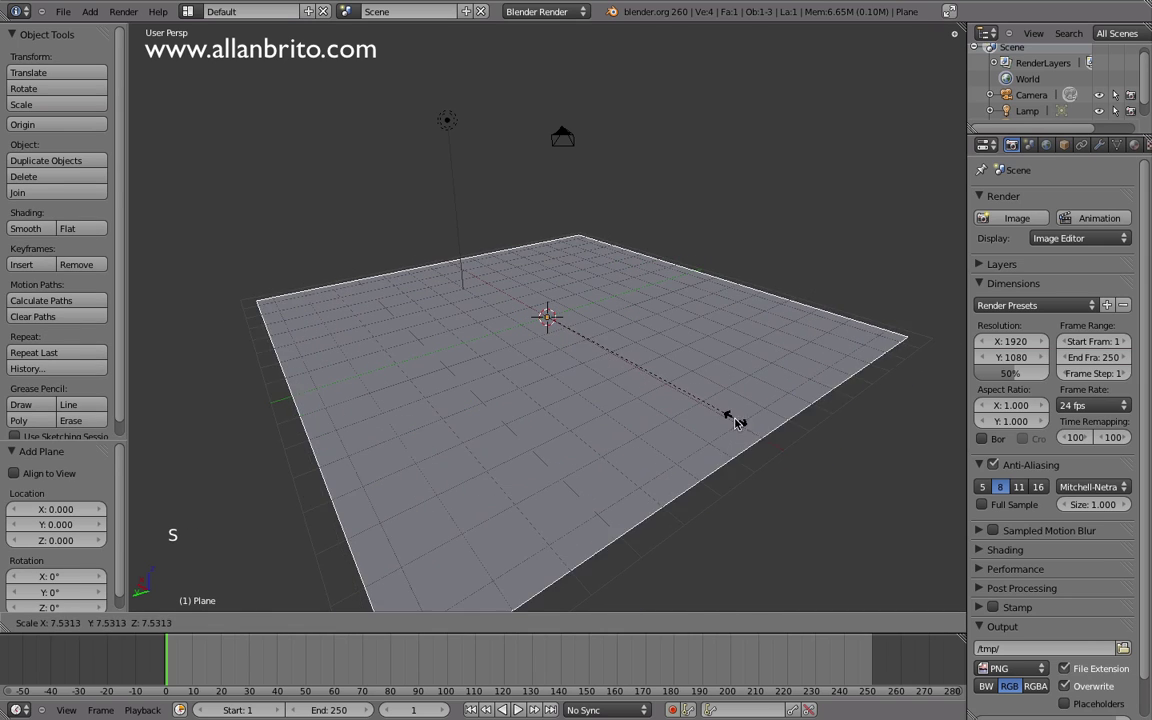
click(731, 424)
middle_drag(681, 393, 684, 398)
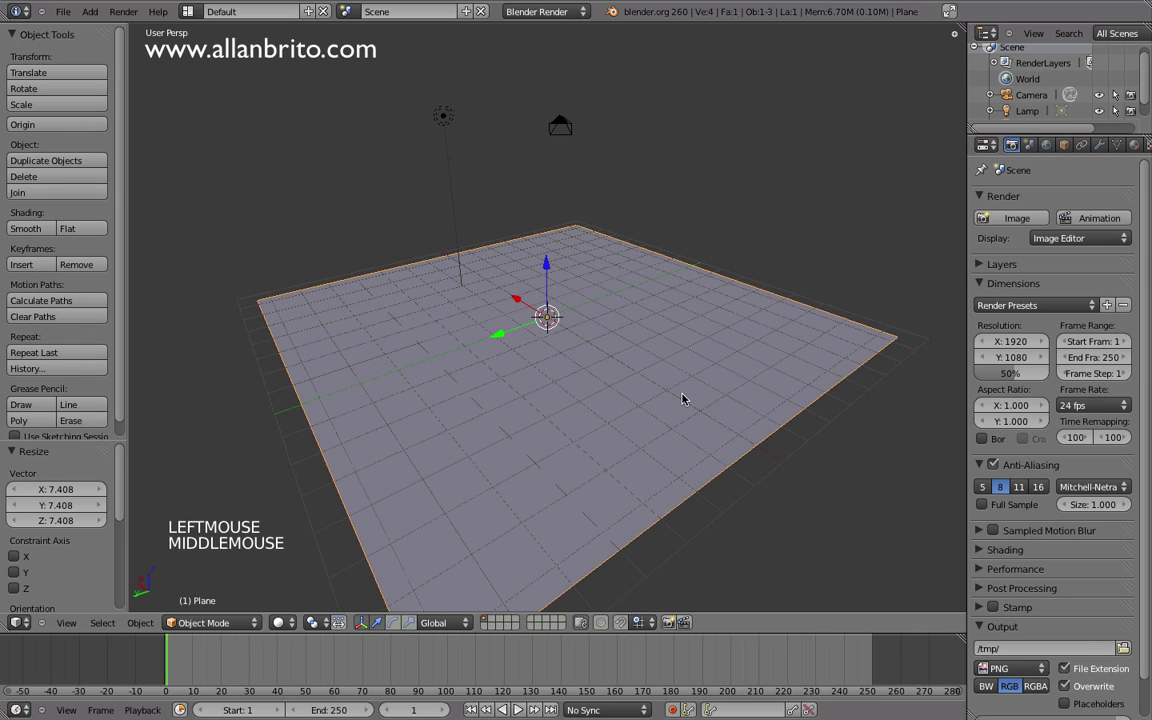
- Add a second plane mesh and raise it along Z to about 5.3 units above the ground plane
key(shift+a)
mouse_move(684, 397)
click(724, 396)
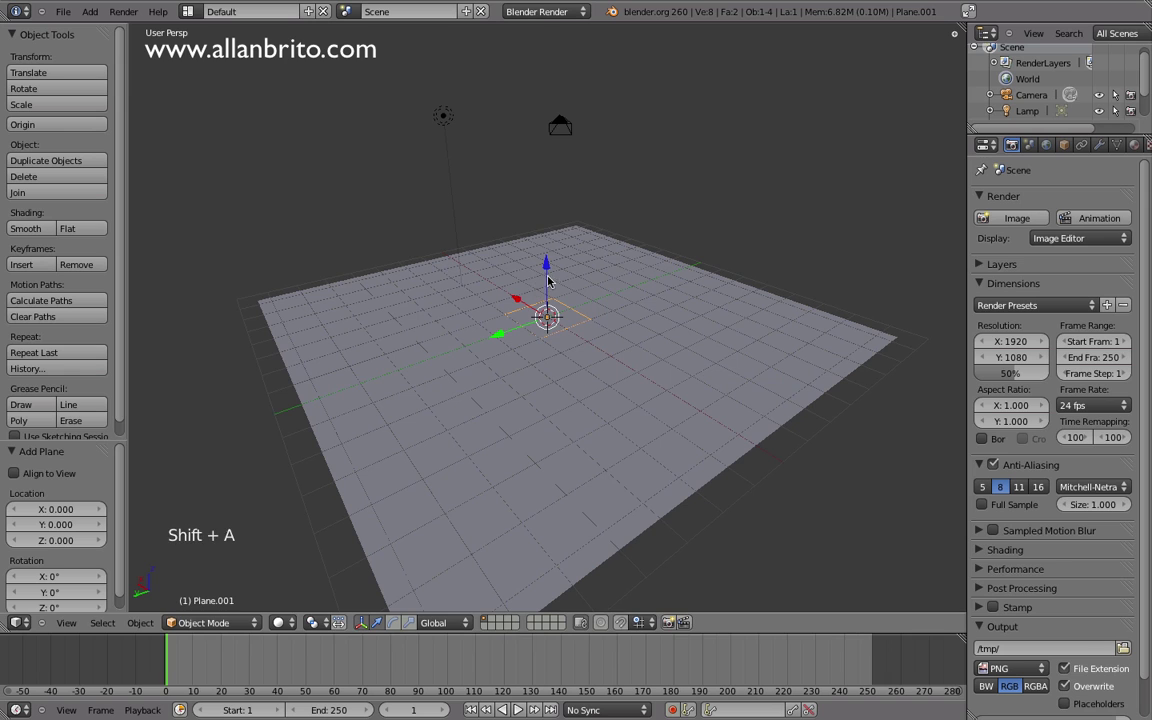
key(g)
key(z)
click(556, 258)
middle_drag(562, 255, 657, 449)
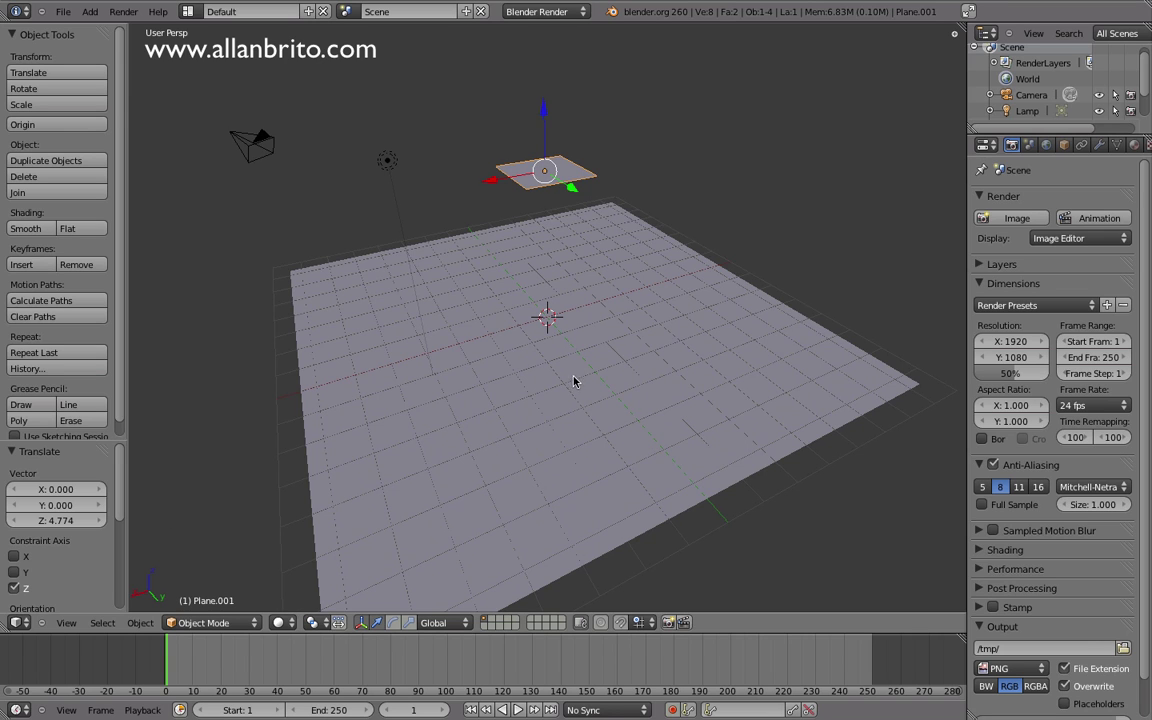
middle_drag(574, 381, 647, 383)
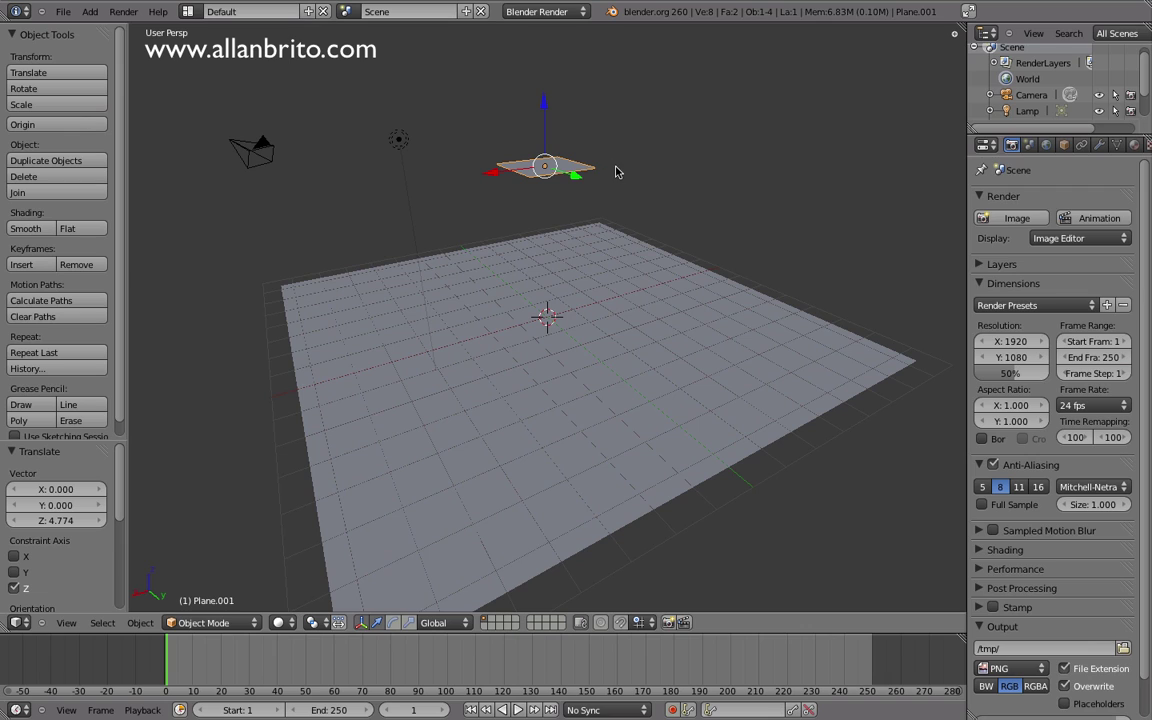
drag(548, 128, 550, 110)
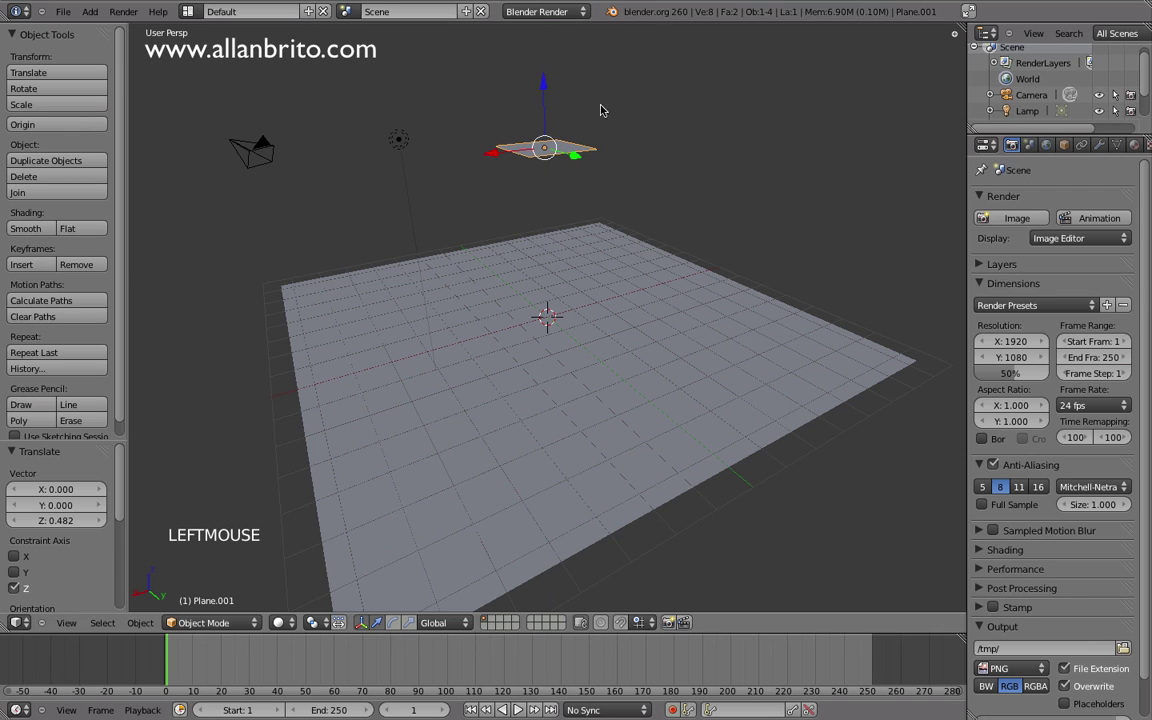
- Rotate the small raised plane about 154 degrees around the global Y axis
key(r)
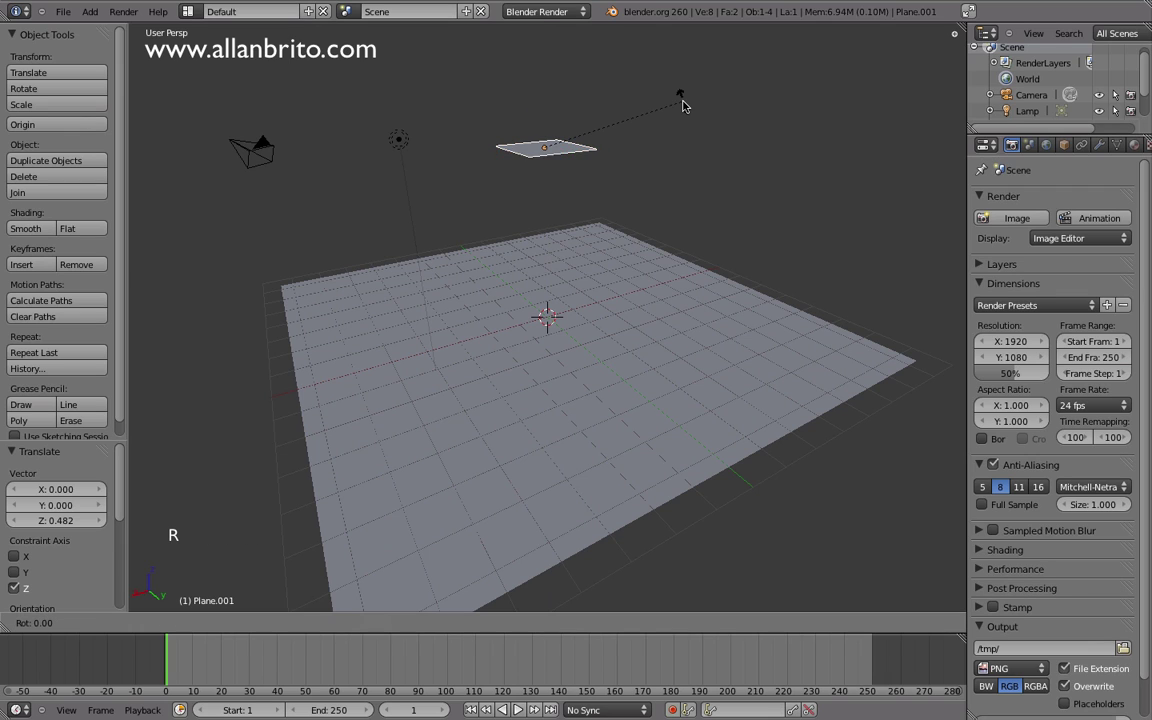
key(y)
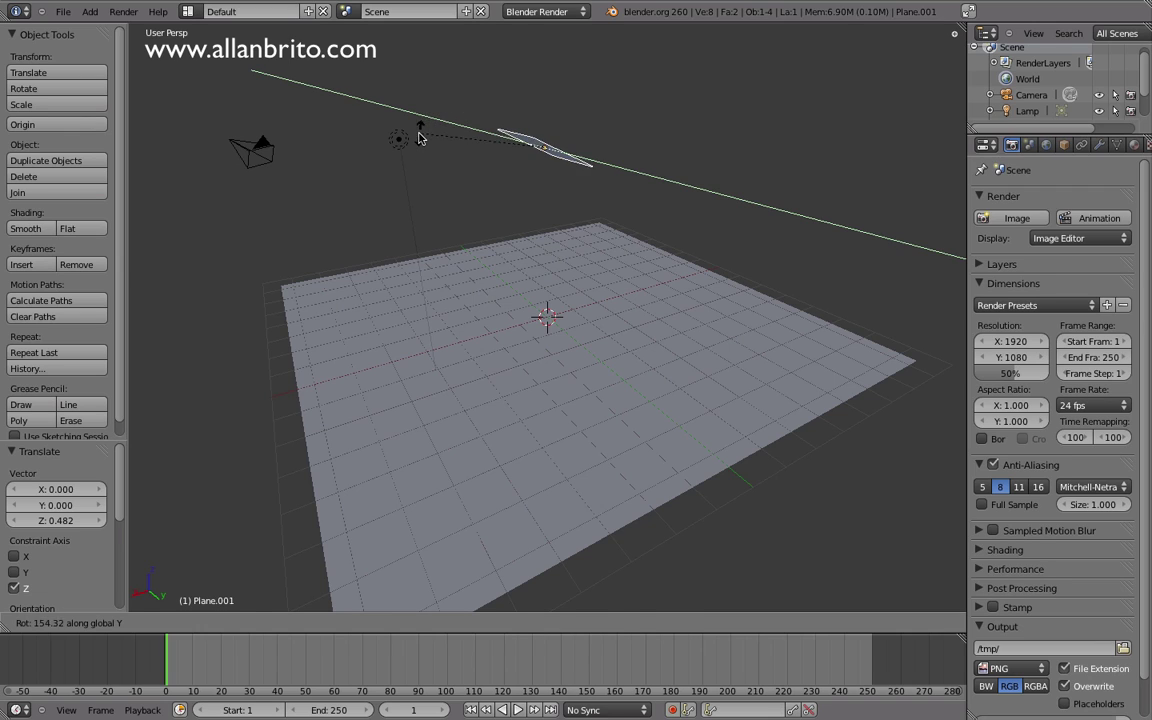
click(418, 137)
right_click(671, 267)
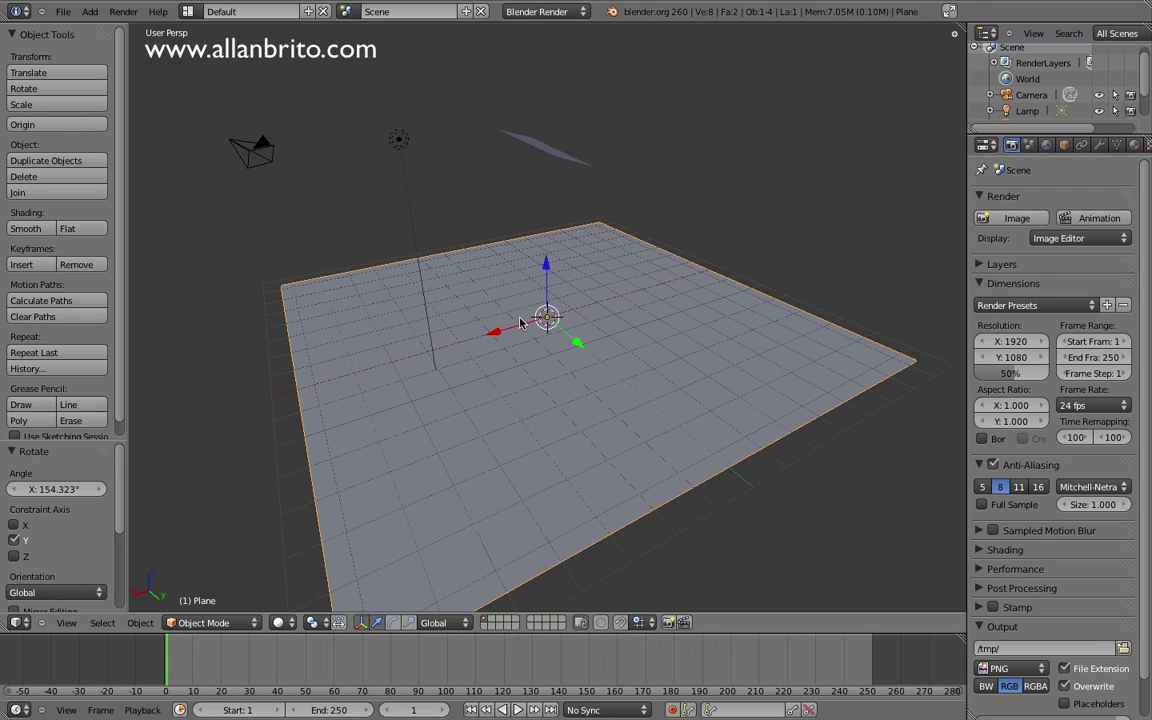
middle_drag(470, 290, 522, 314)
right_click(555, 149)
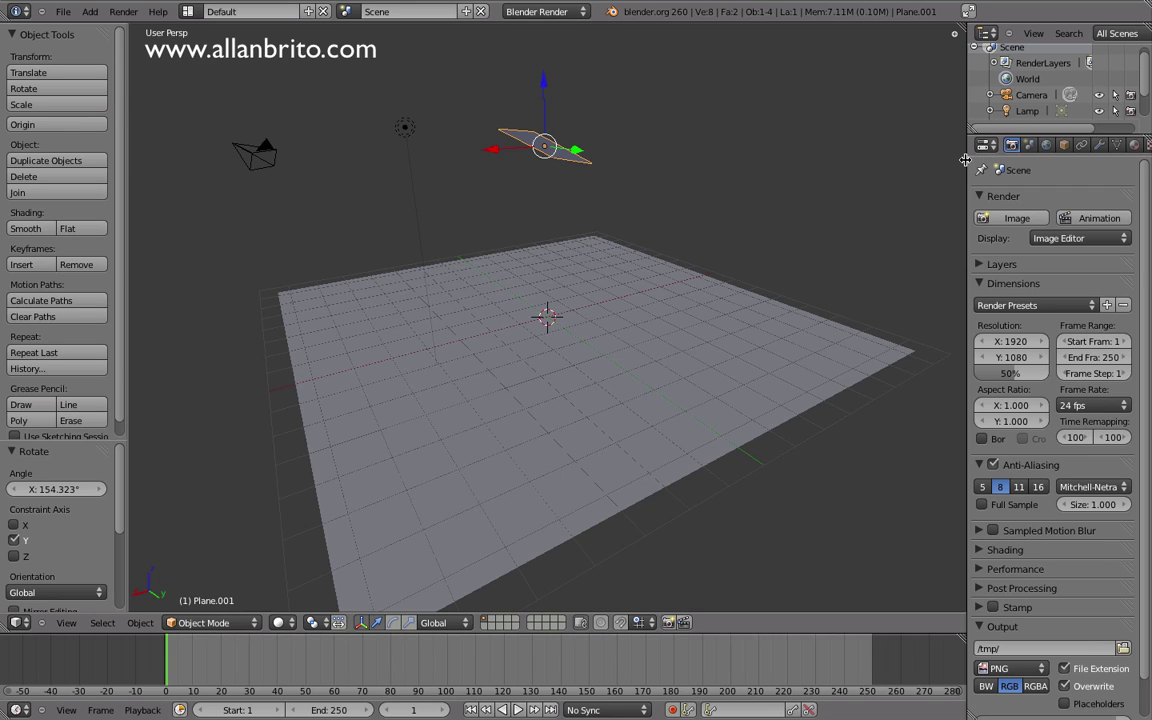
- Widen the properties area and enable Collision physics on the large ground plane
drag(968, 155, 863, 155)
right_click(595, 292)
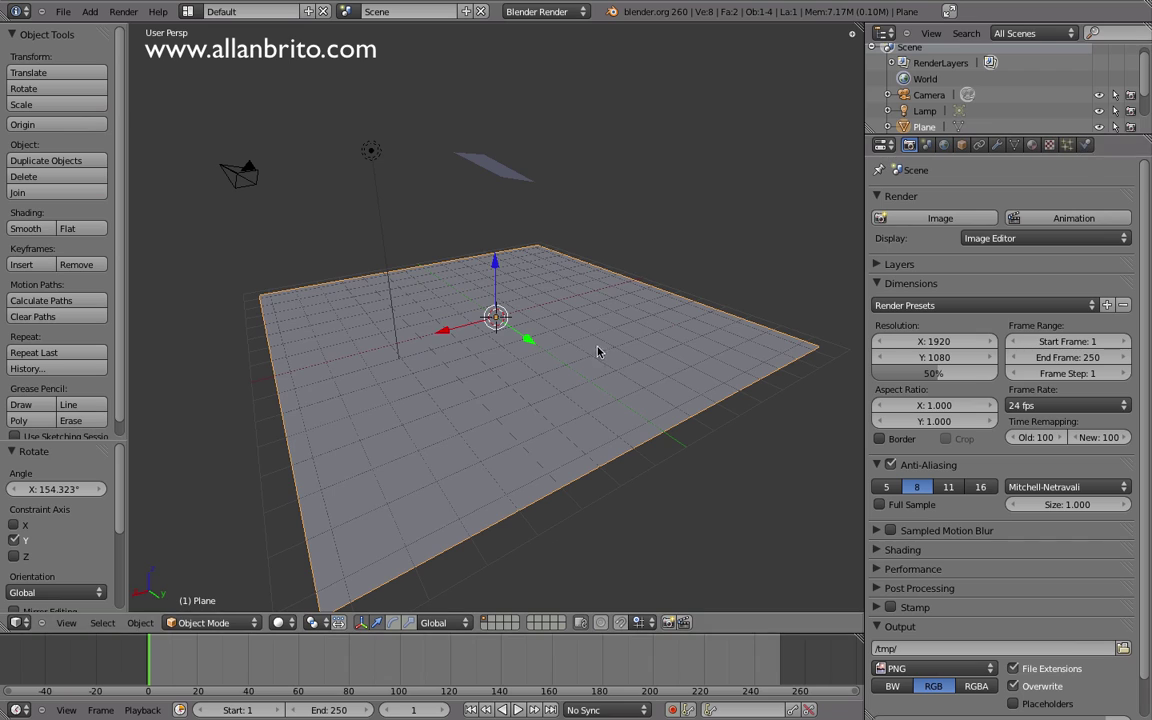
click(1087, 146)
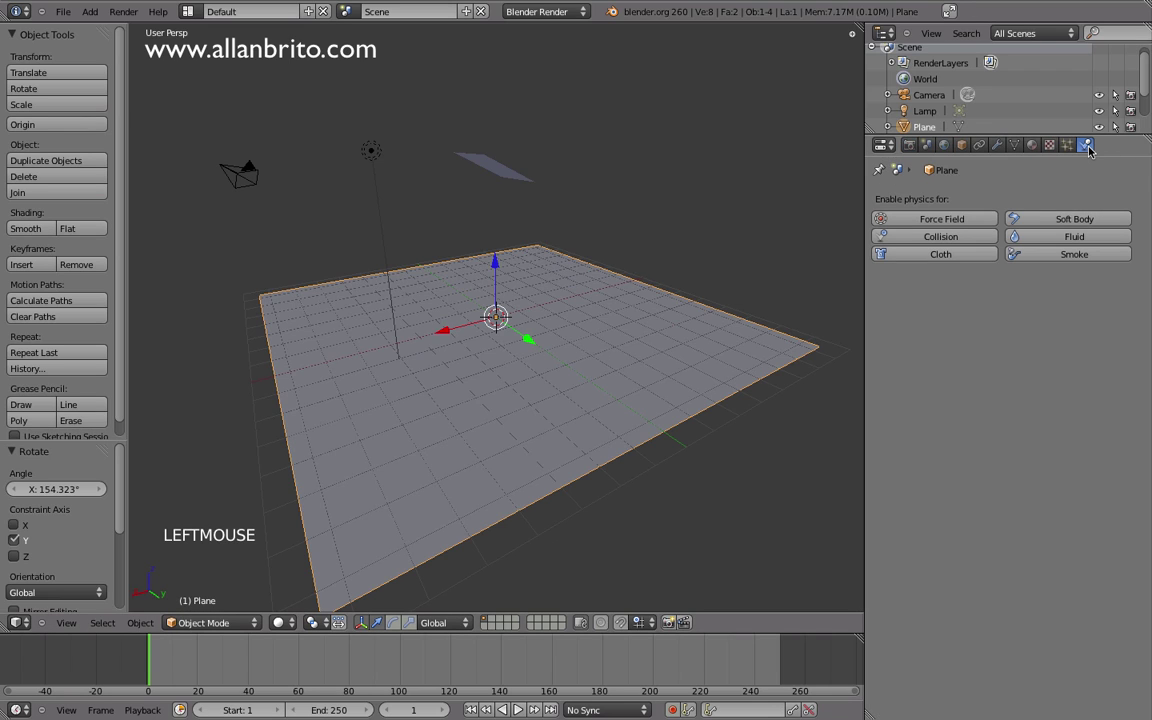
click(950, 238)
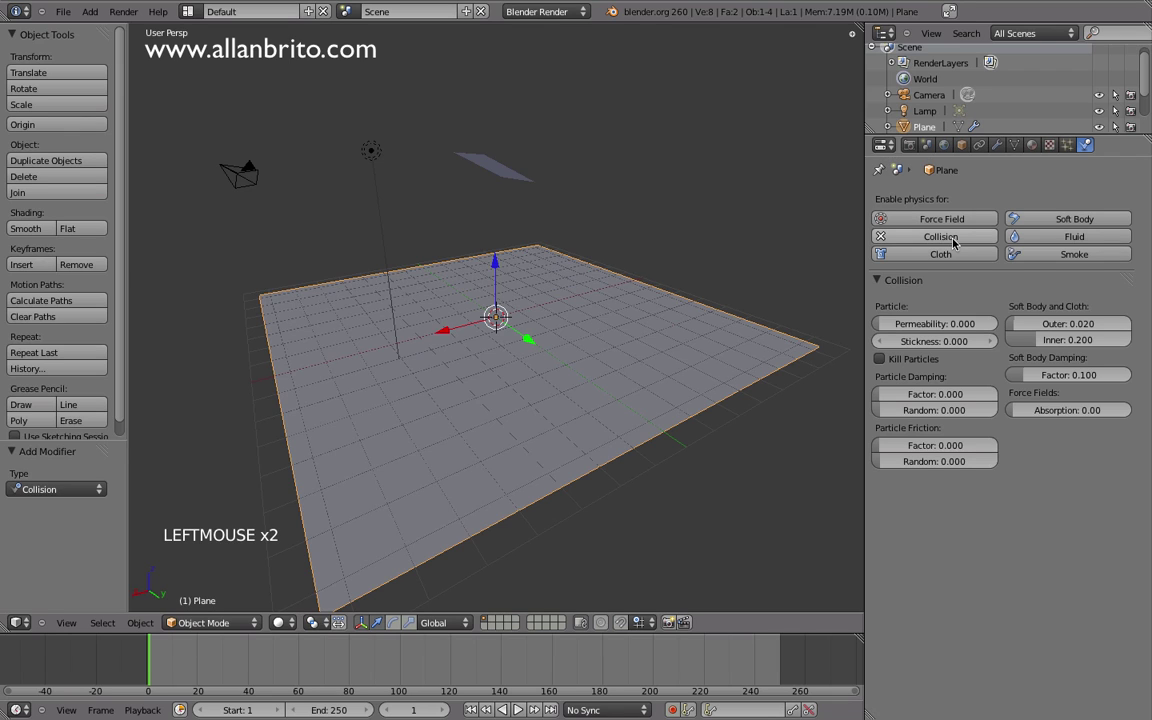
- Add a new particle system to the small raised plane
right_click(509, 181)
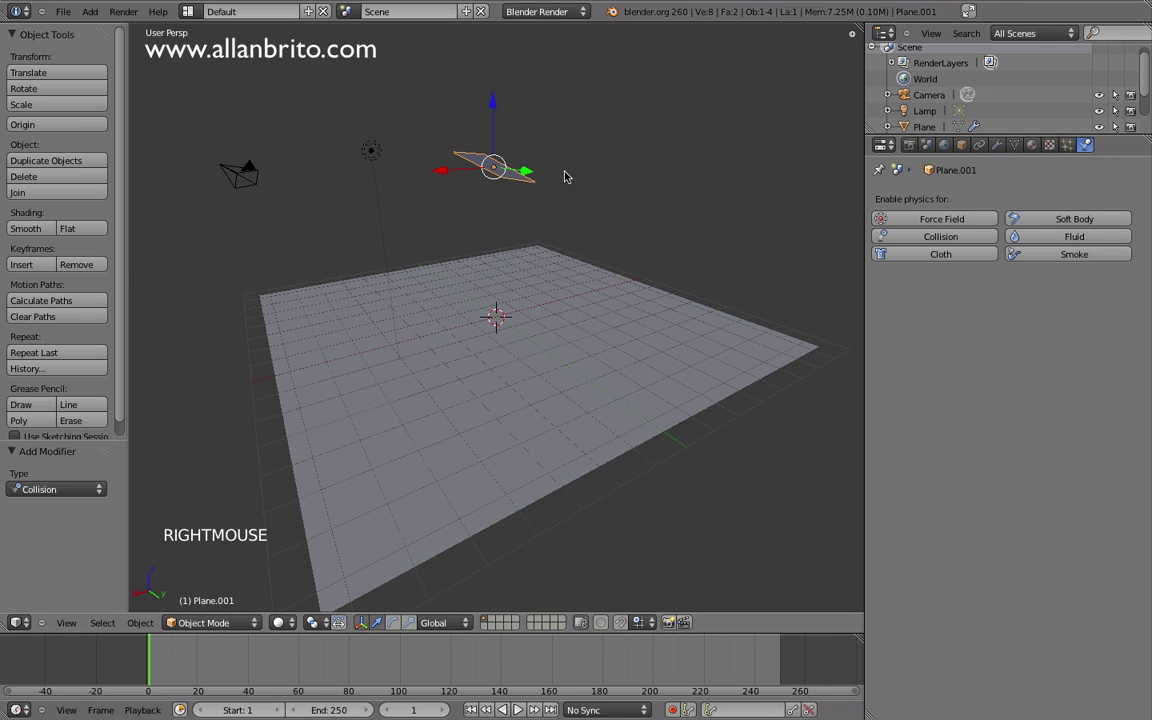
click(1067, 145)
click(1124, 200)
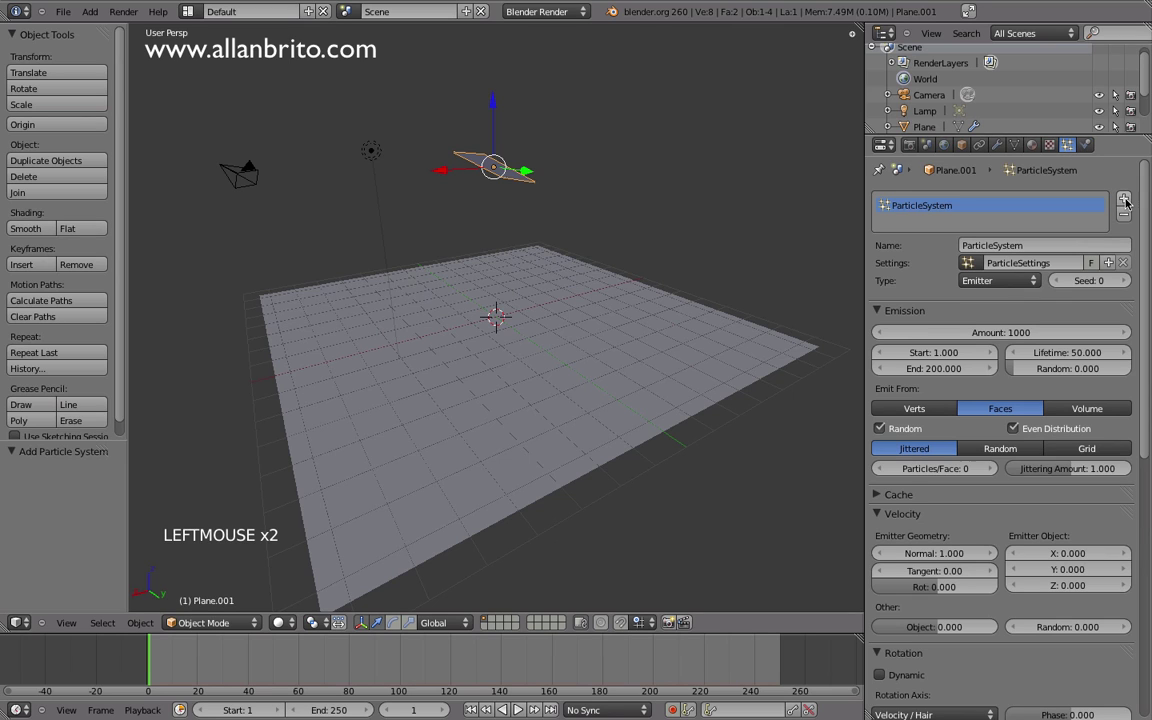
- Set the particle emission end frame to 15
scroll(1062, 296, down, 4)
scroll(1062, 296, up, 1)
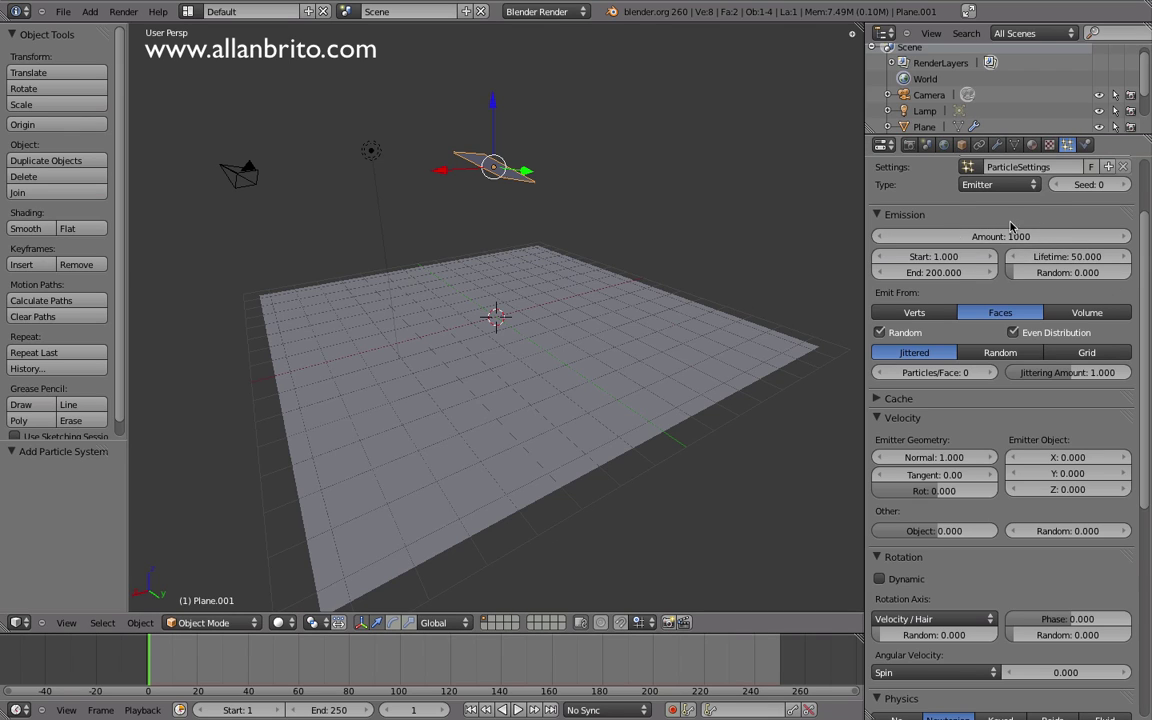
scroll(985, 252, up, 2)
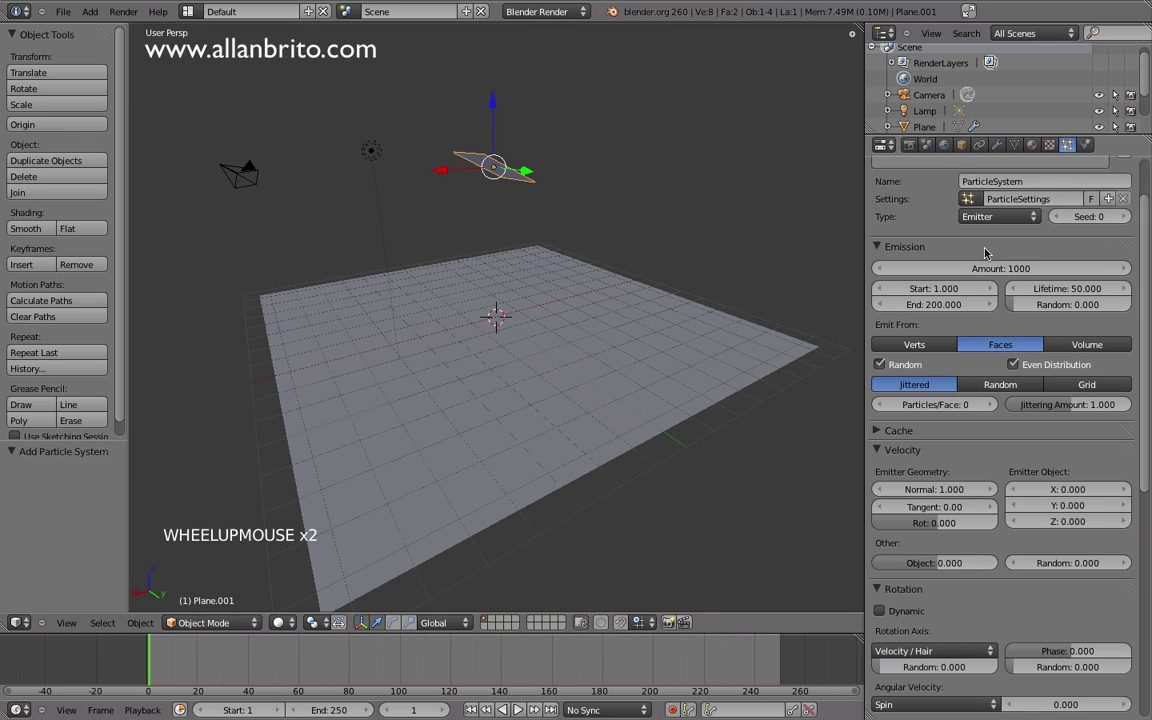
click(950, 305)
text(1)
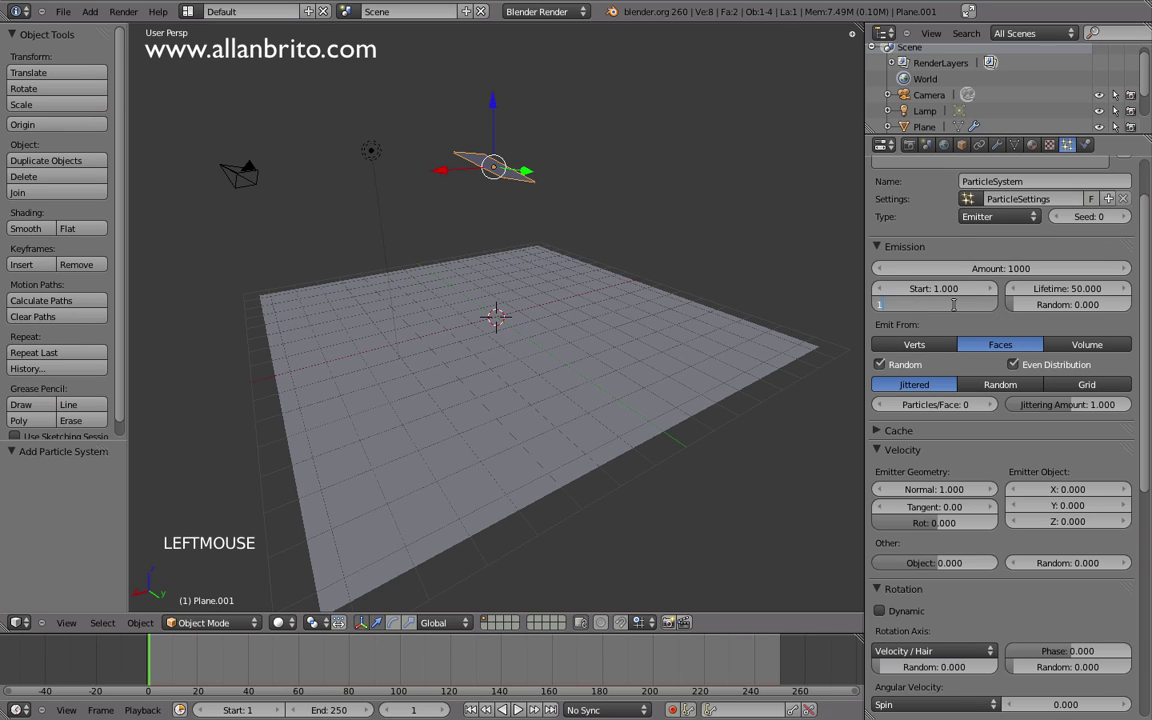
text(5)
key(Return)
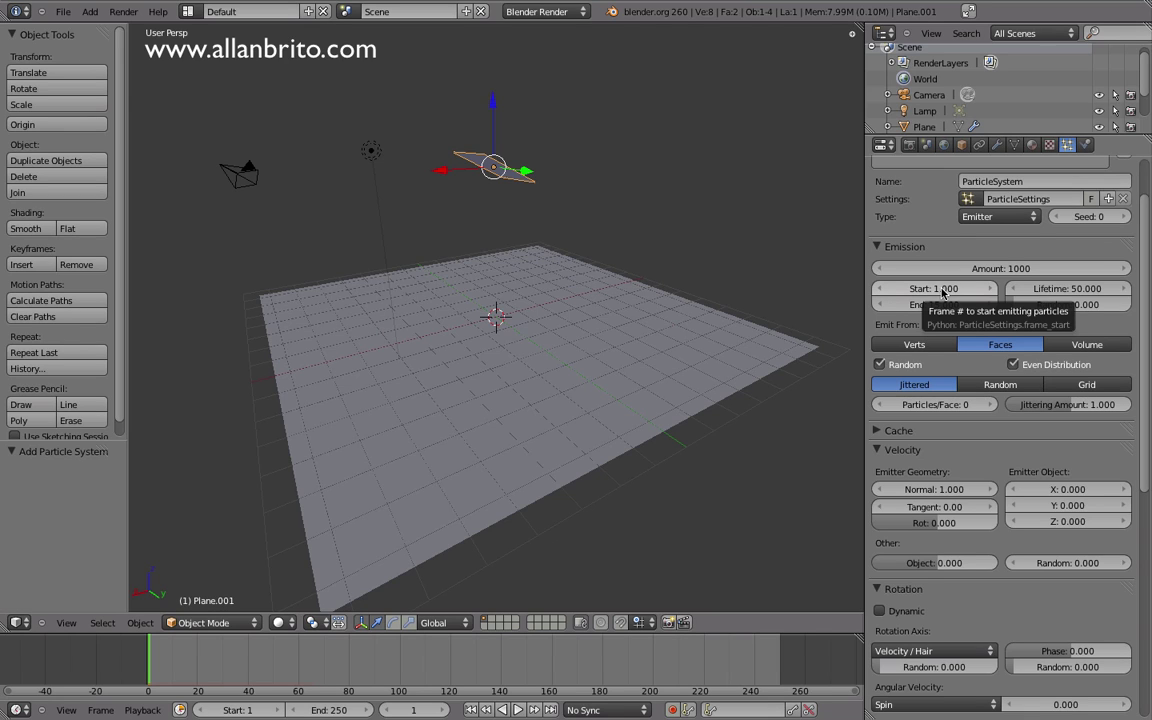
- Set the particle emission to start at frame 5 and end at frame 20
double_click(931, 290)
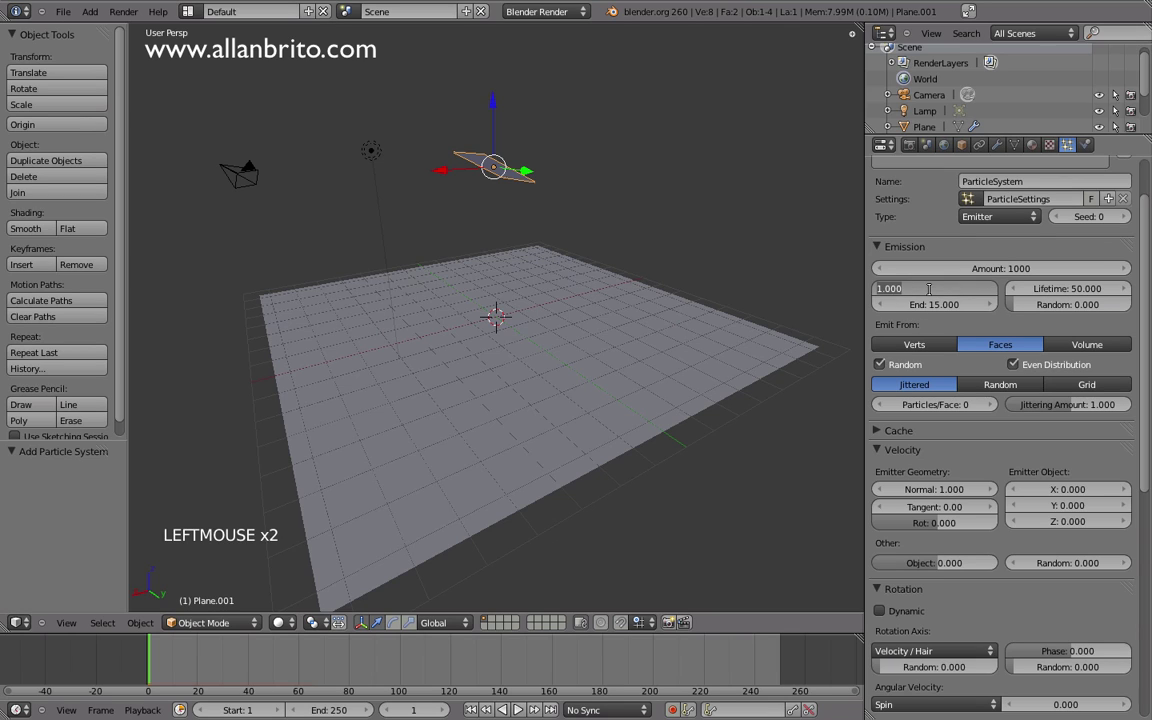
text(5)
click(920, 306)
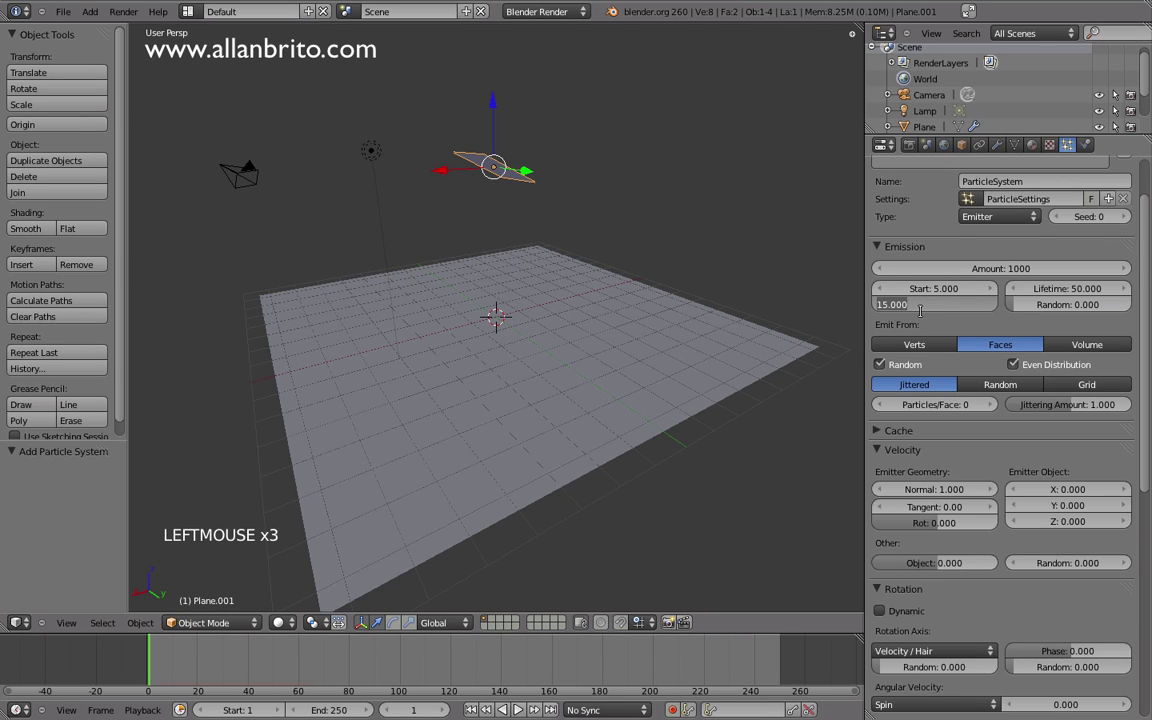
text(20)
key(Return)
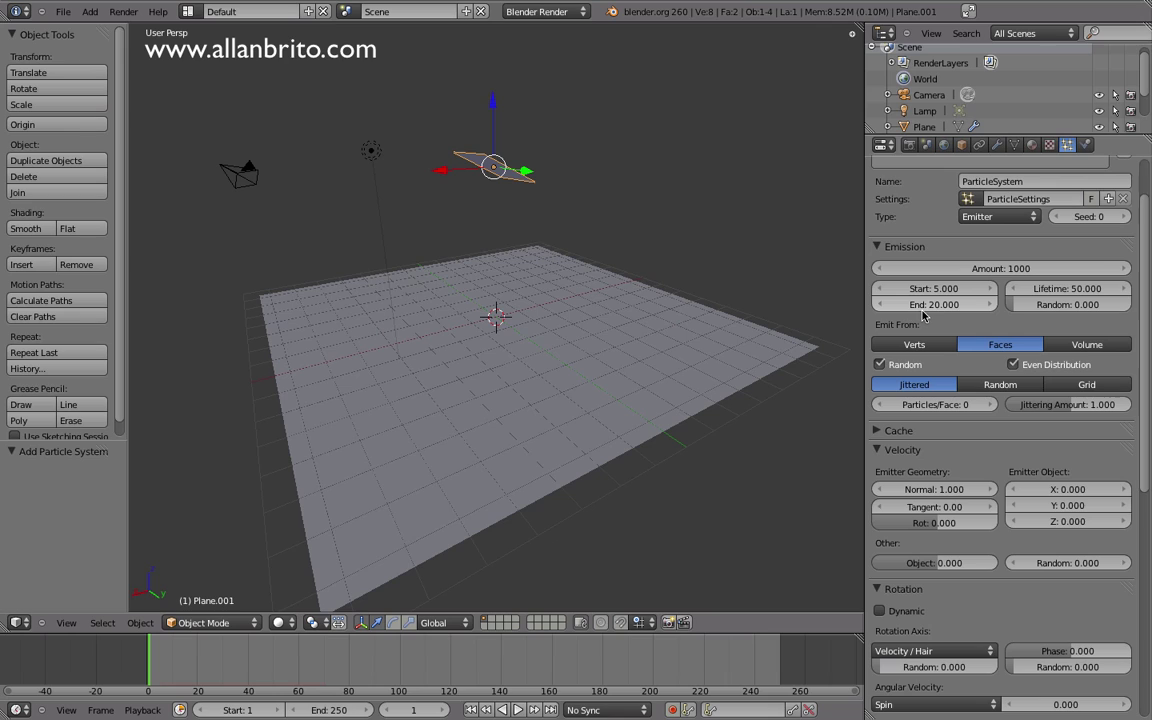
- Set the particle lifetime to 250 frames
click(1066, 288)
text(250)
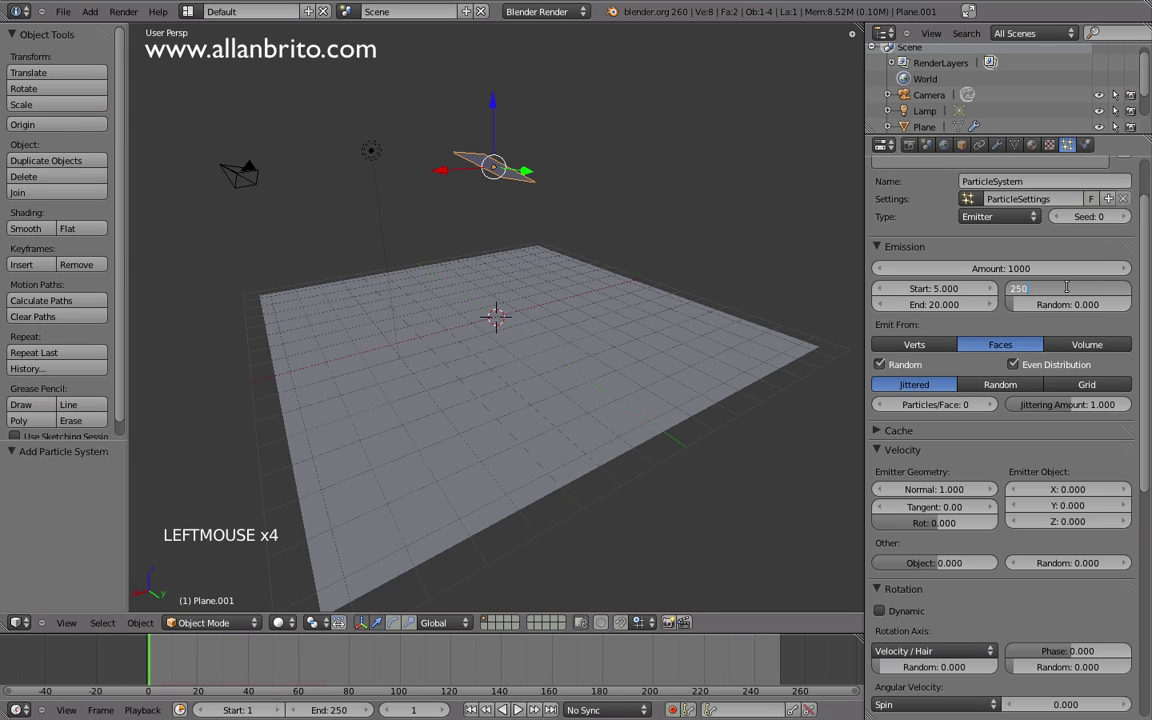
key(Return)
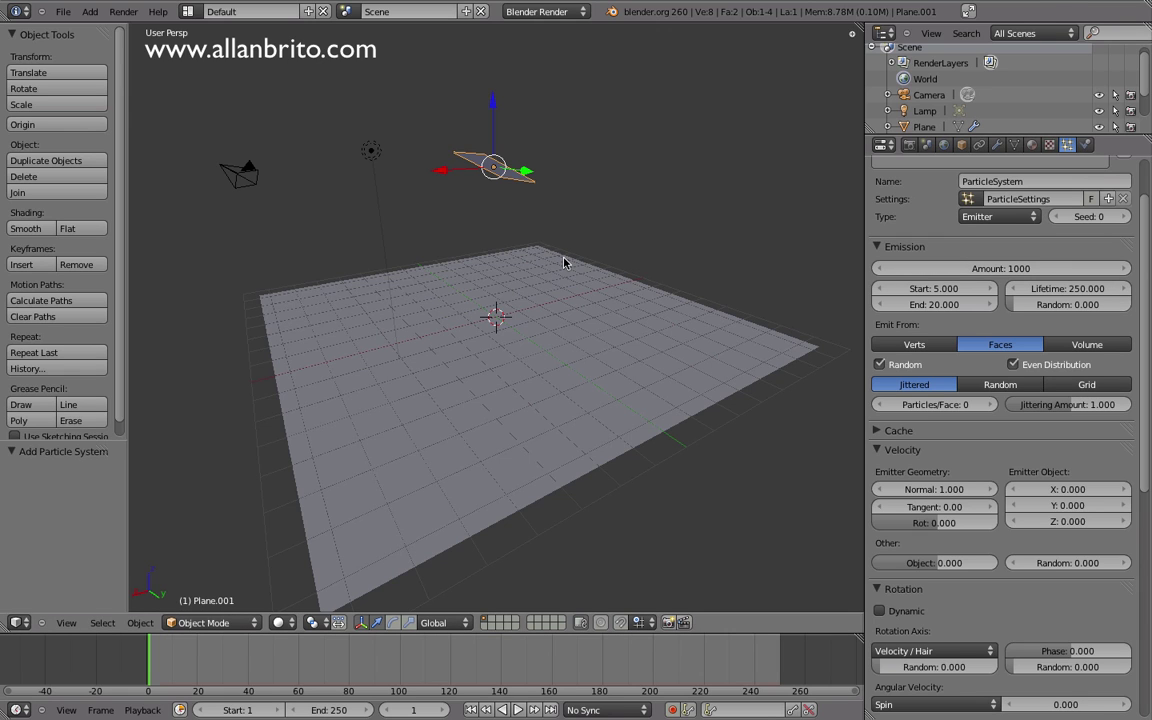
- Set the ground plane's collision particle damping factor to 1.000 while the particle animation plays
key(alt+a)
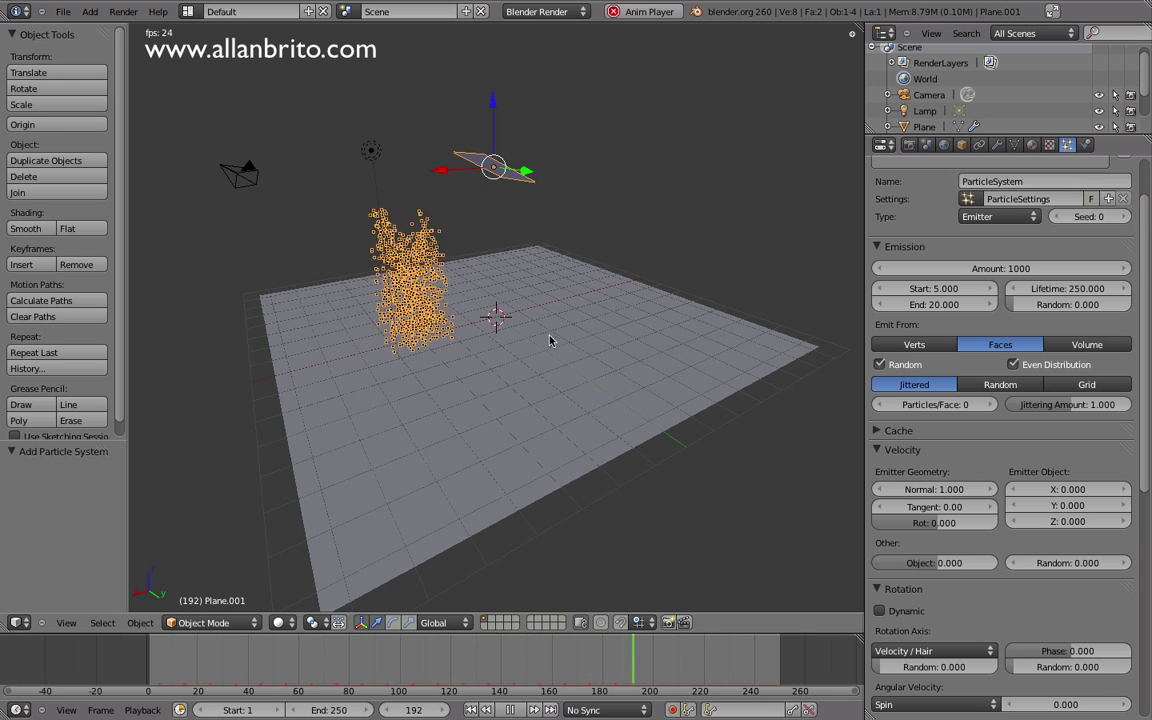
right_click(601, 338)
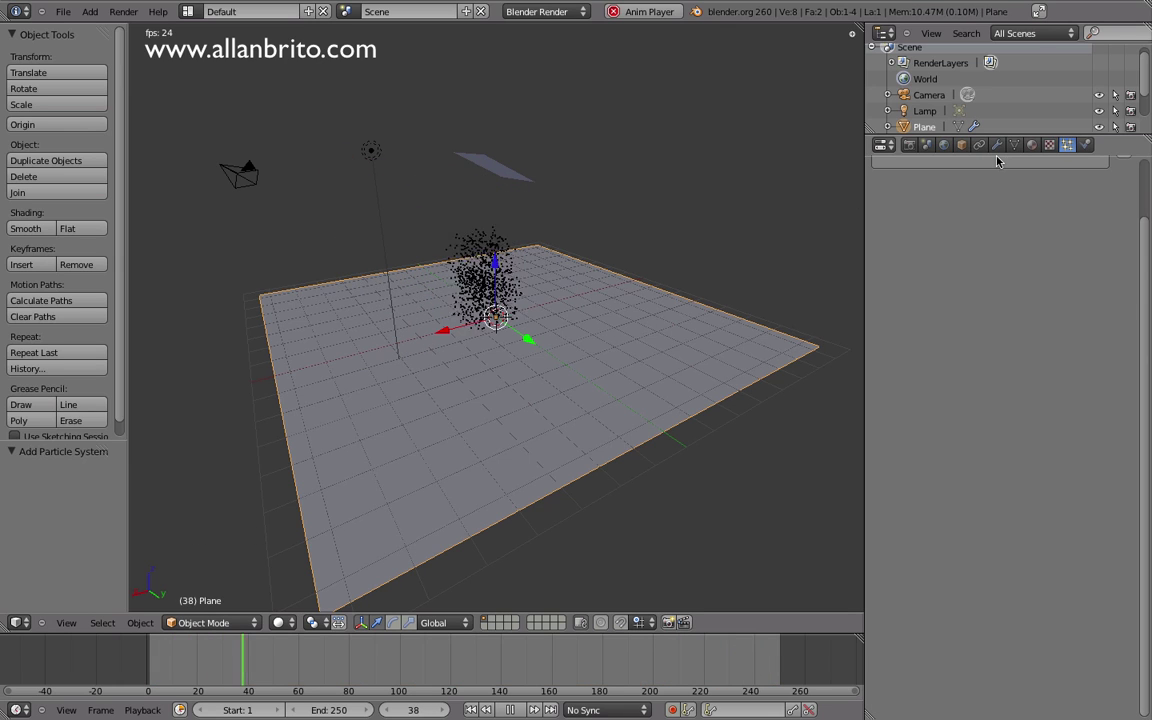
click(1085, 145)
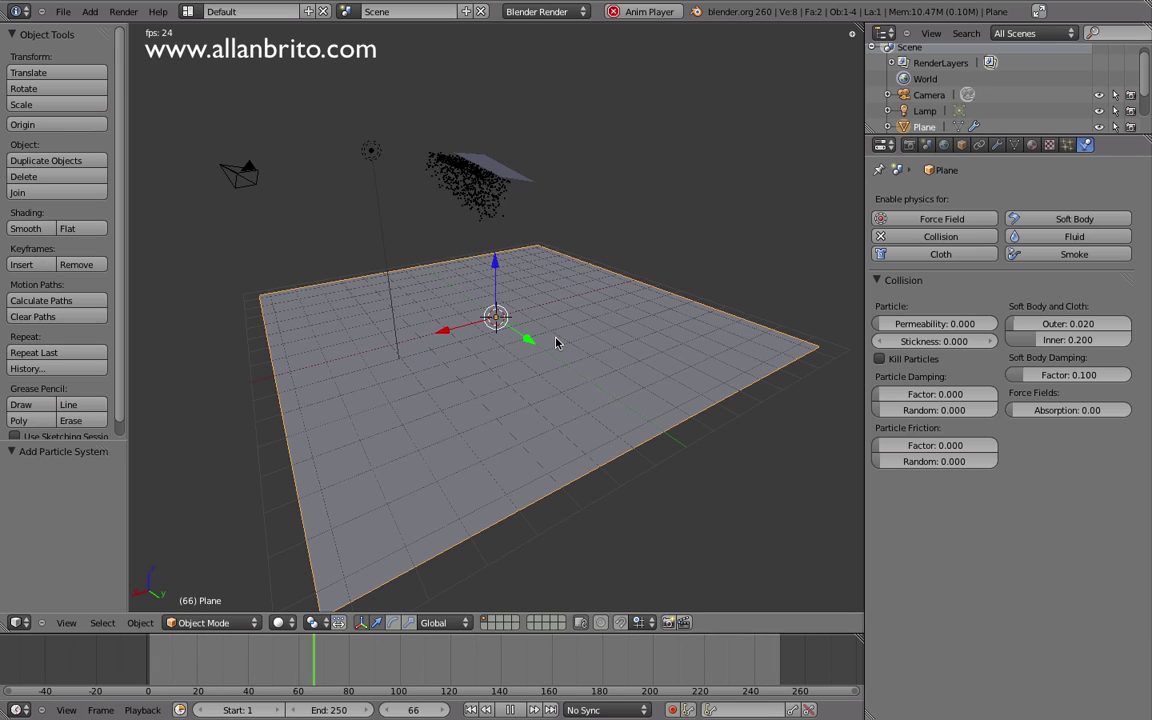
drag(900, 394, 1030, 400)
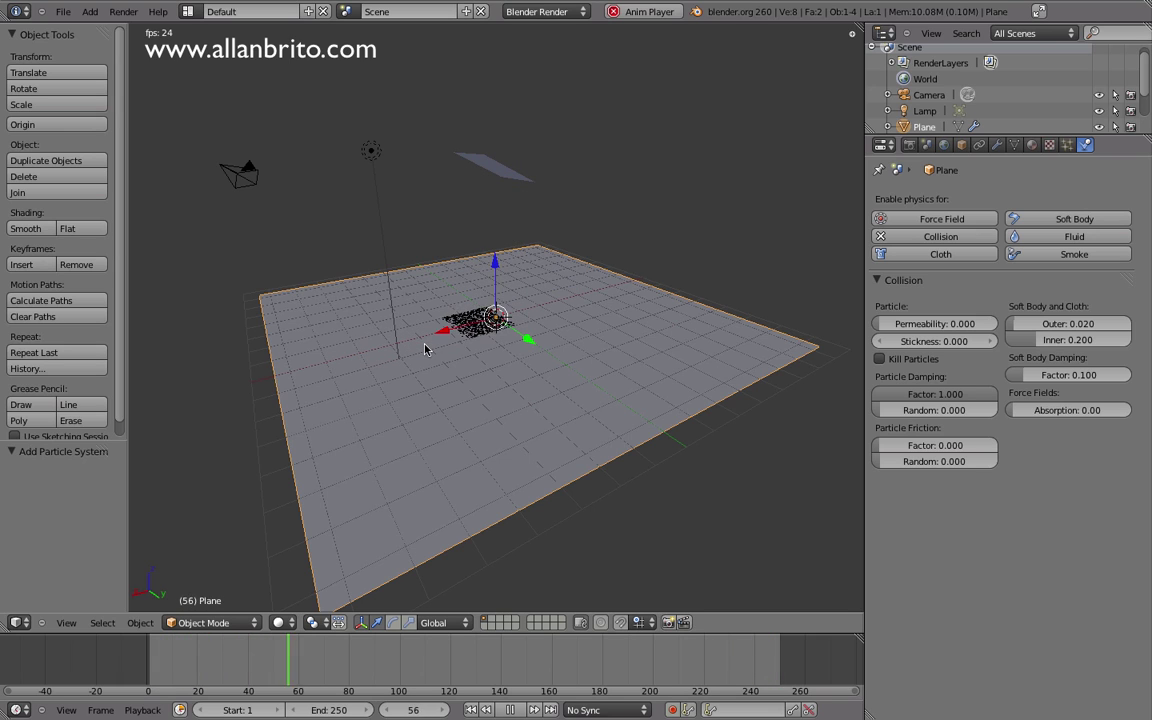
click(511, 709)
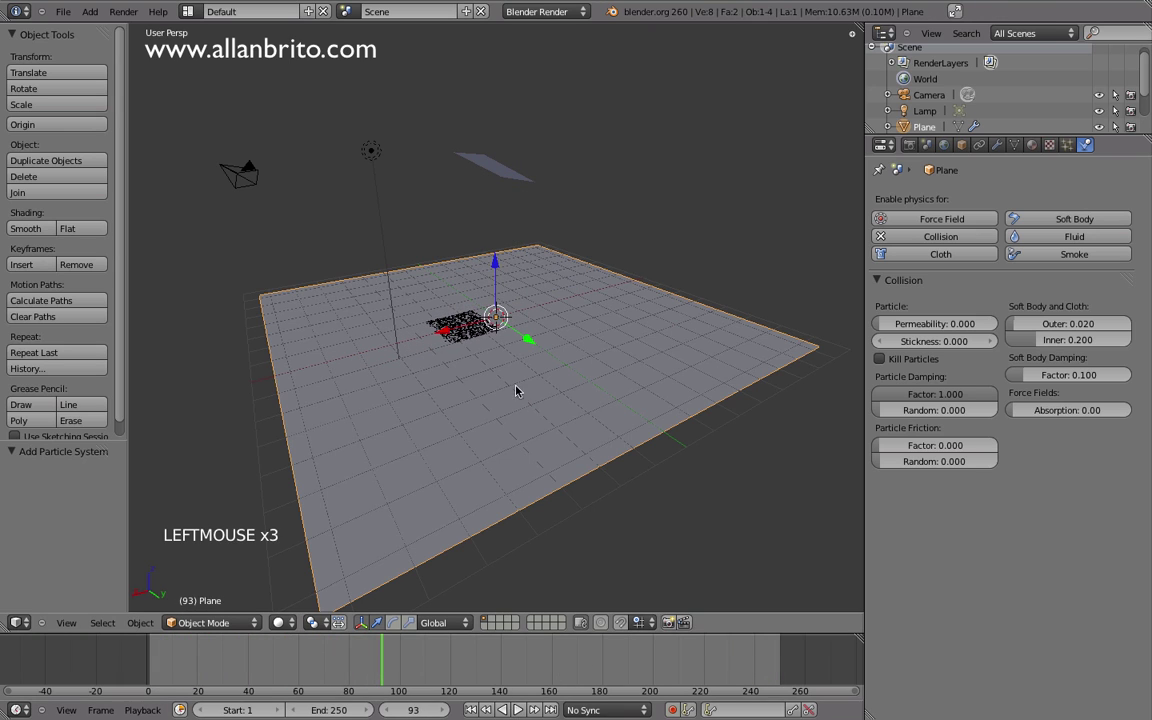
- Switch the physics type of the small raised plane's particle system to Fluid
right_click(512, 169)
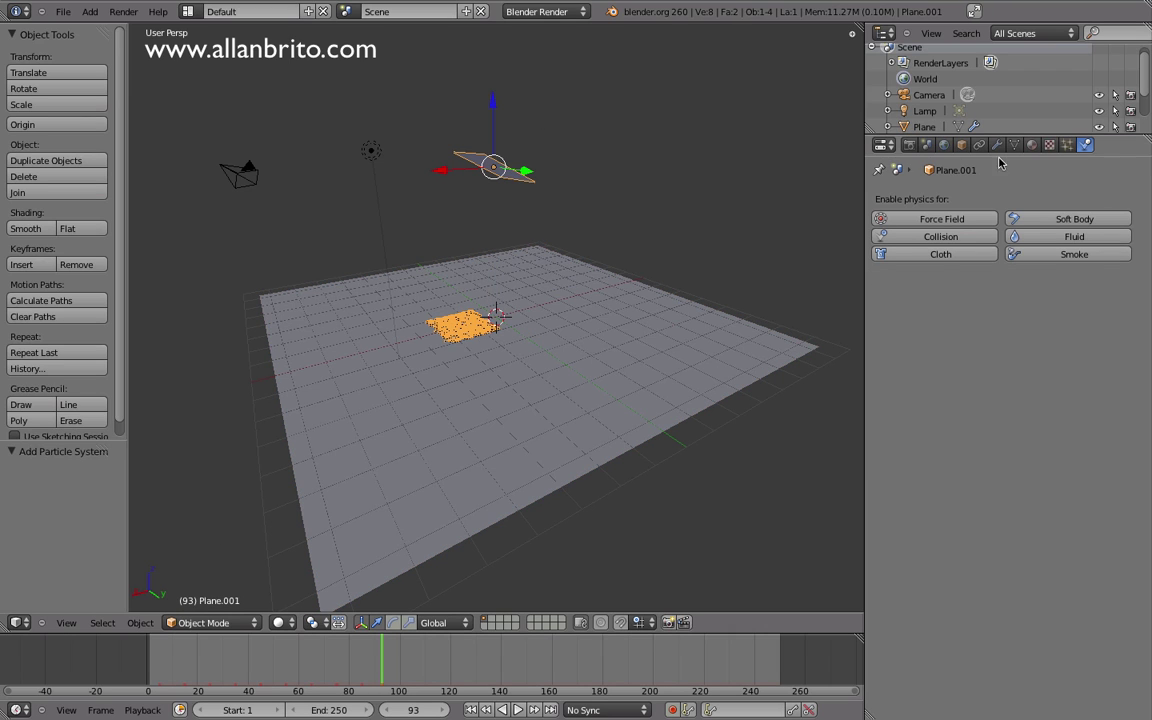
click(1068, 145)
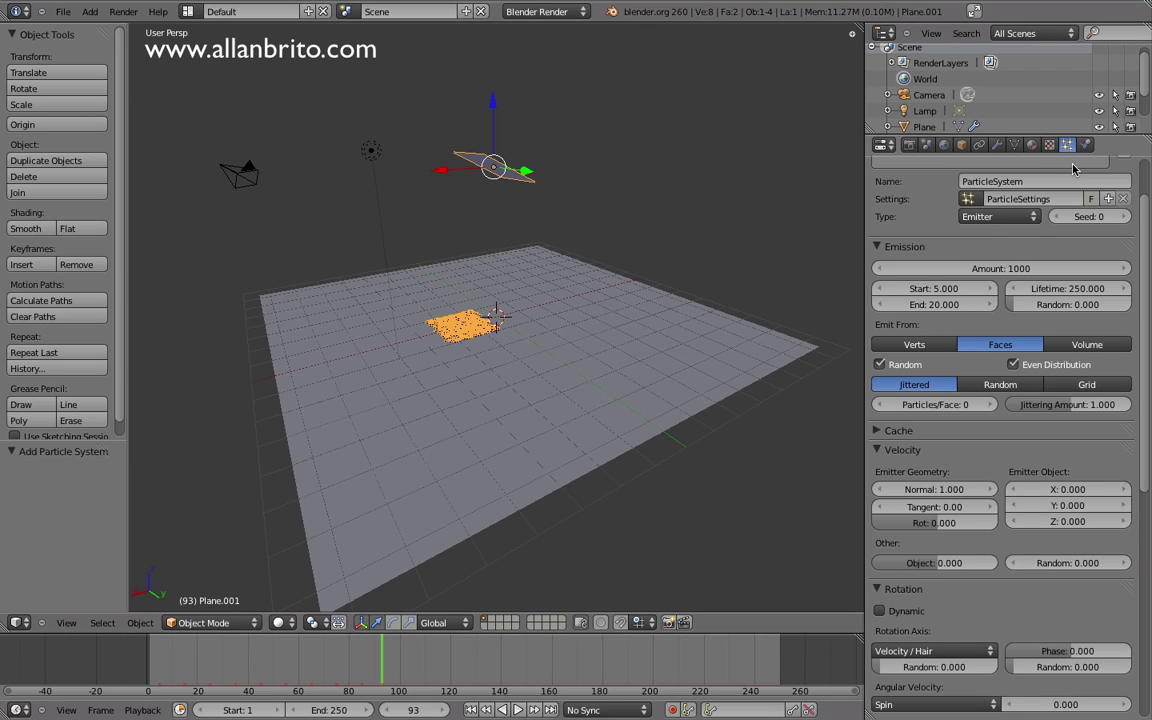
scroll(1038, 381, down, 15)
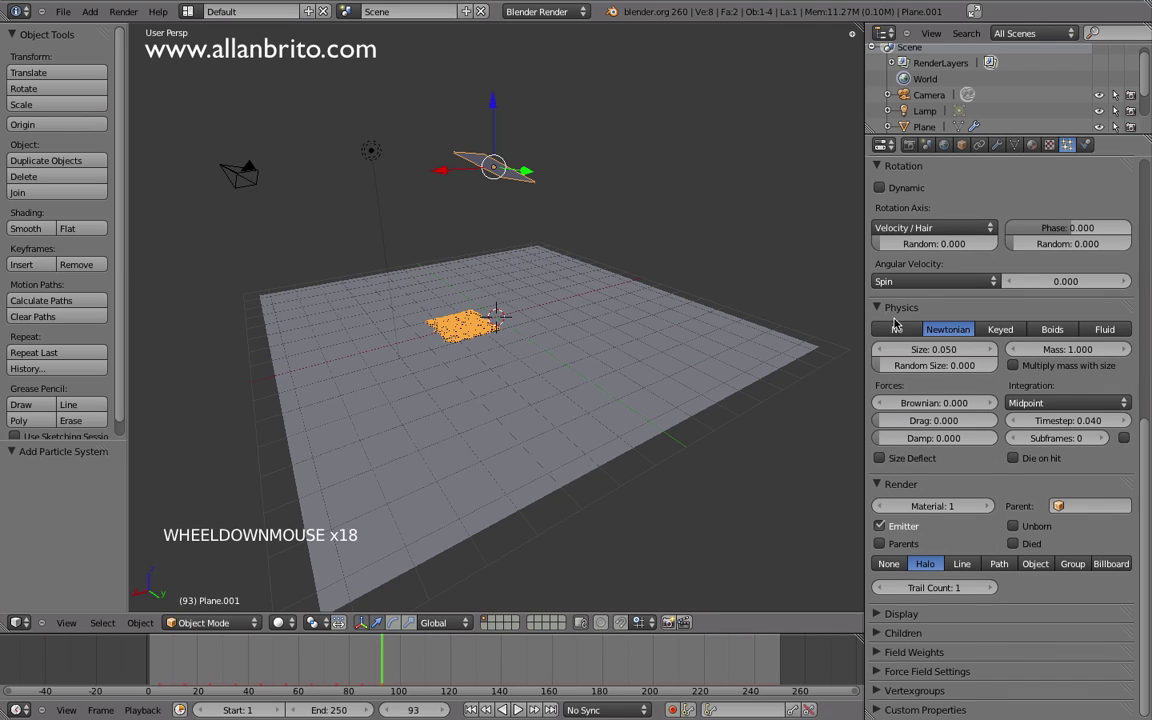
click(1106, 332)
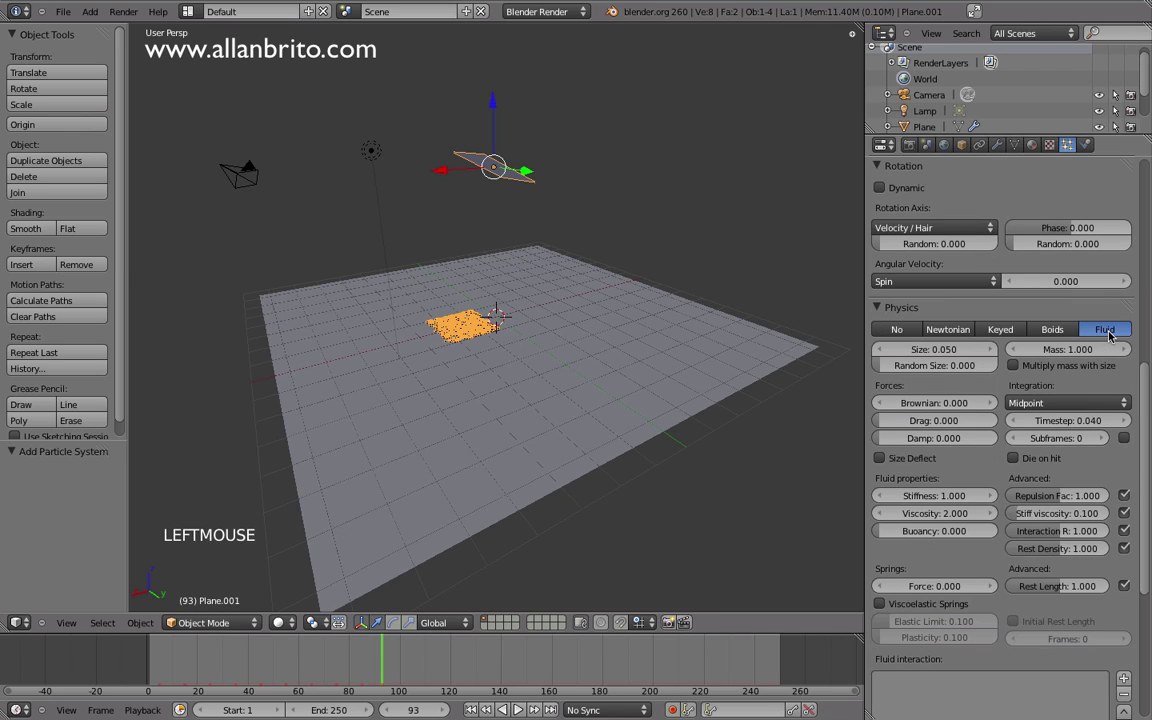
- Play the fluid particle simulation from the first frame and stop it near the end of the timeline
double_click(470, 710)
click(517, 710)
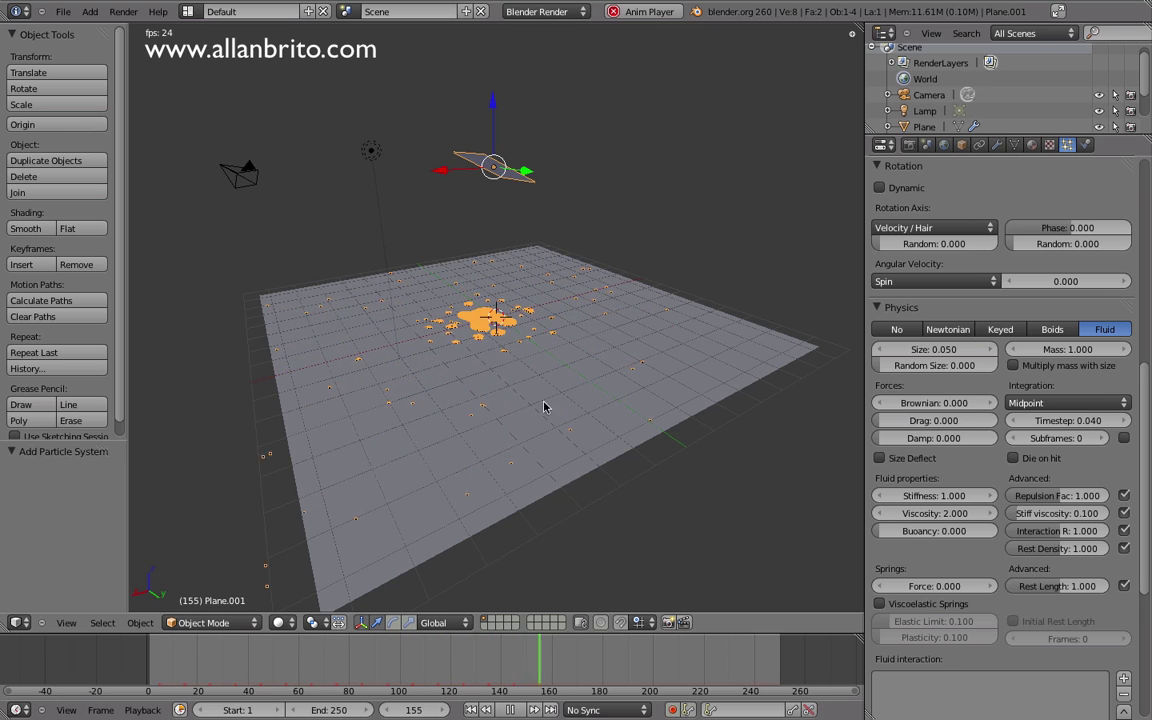
click(514, 710)
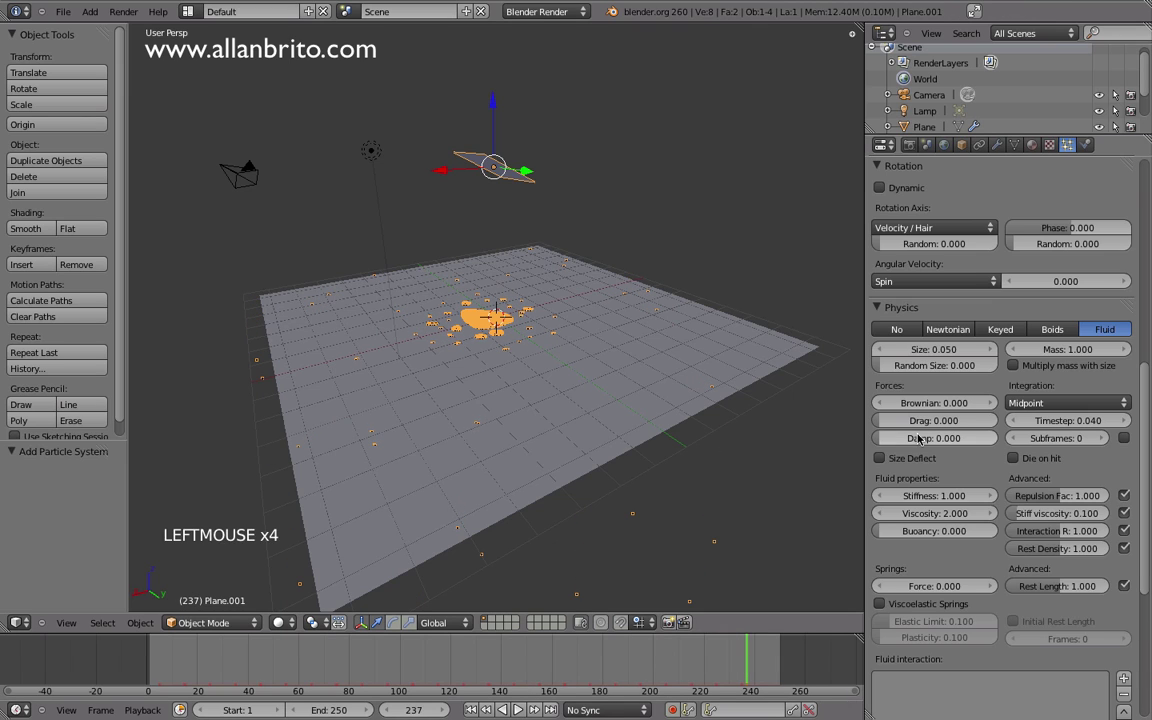
- Set the fluid particle physics subframes to 10
scroll(983, 390, down, 2)
scroll(983, 390, down, 1)
scroll(983, 390, up, 1)
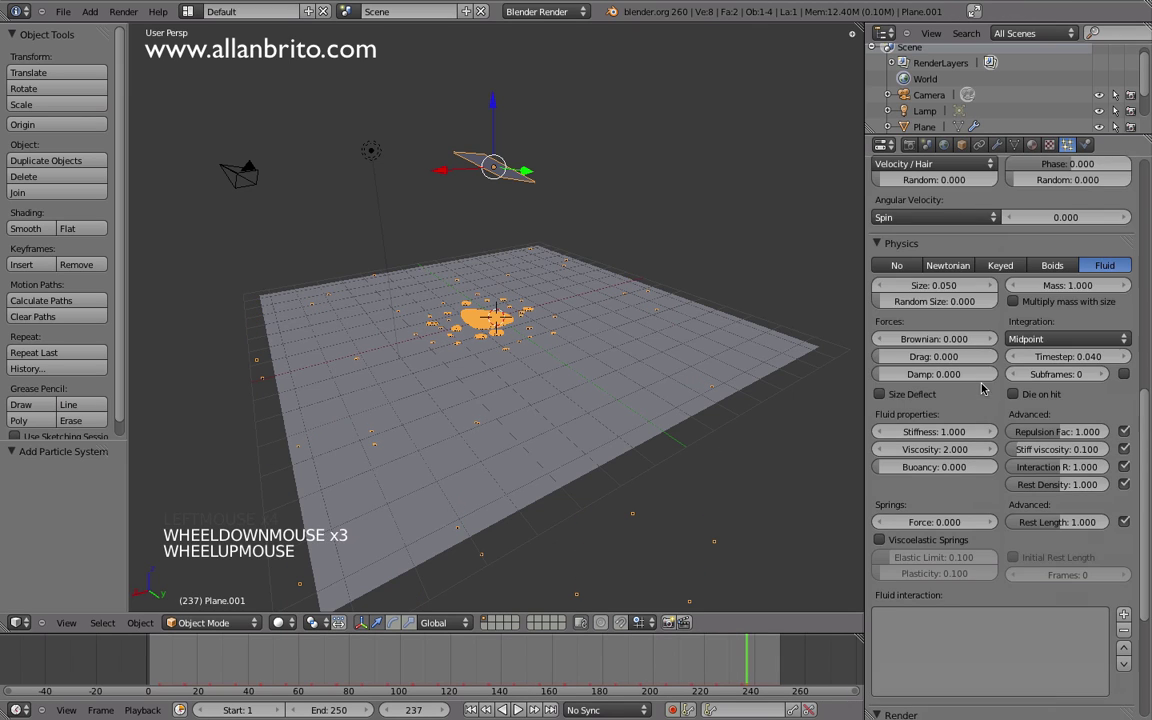
click(1068, 373)
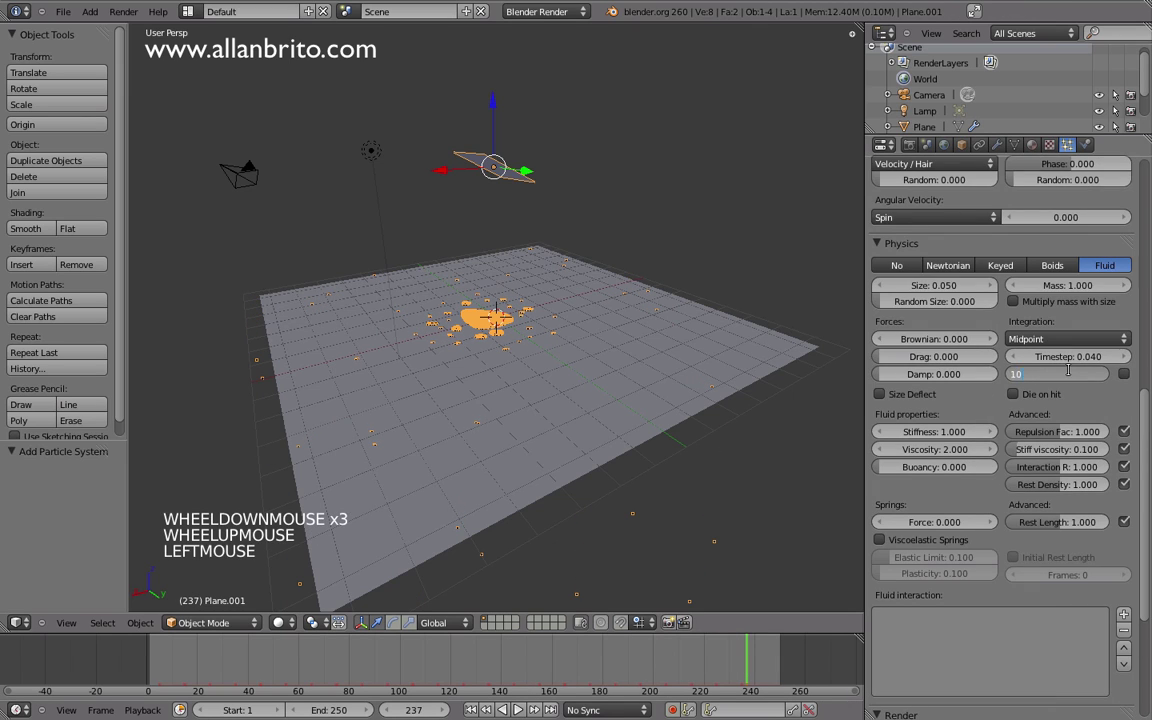
key(Return)
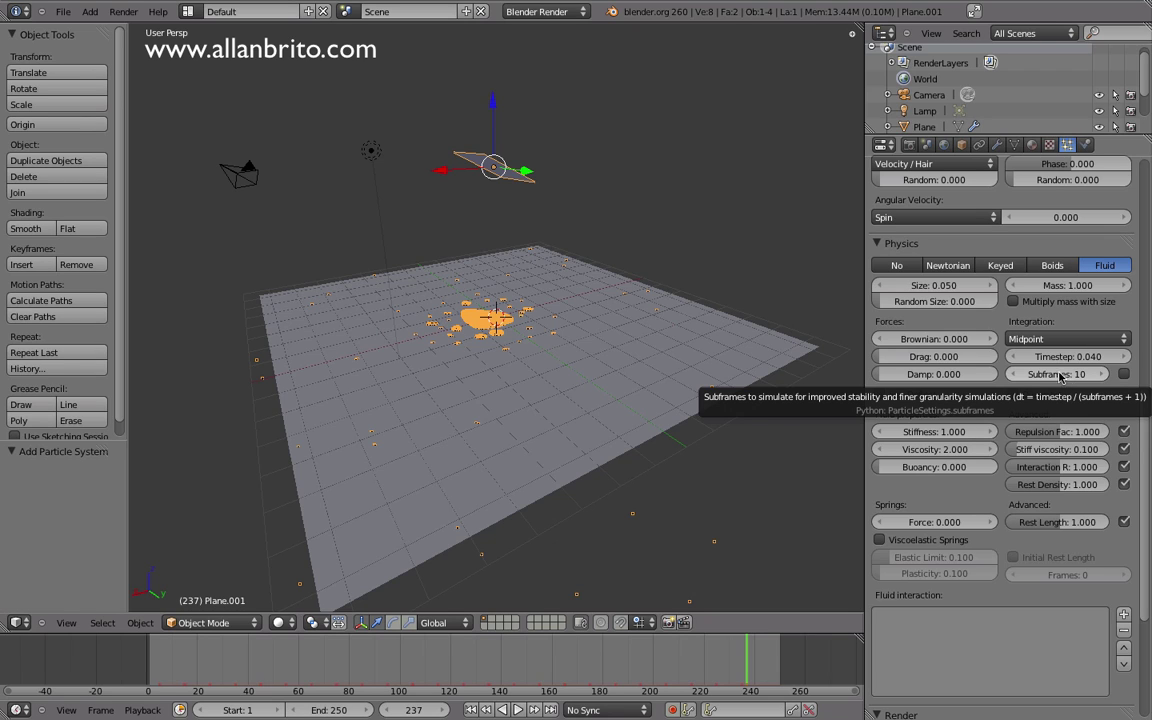
- Replay the simulation from the first frame, stop it, and enable Size Deflect for the particles
double_click(470, 710)
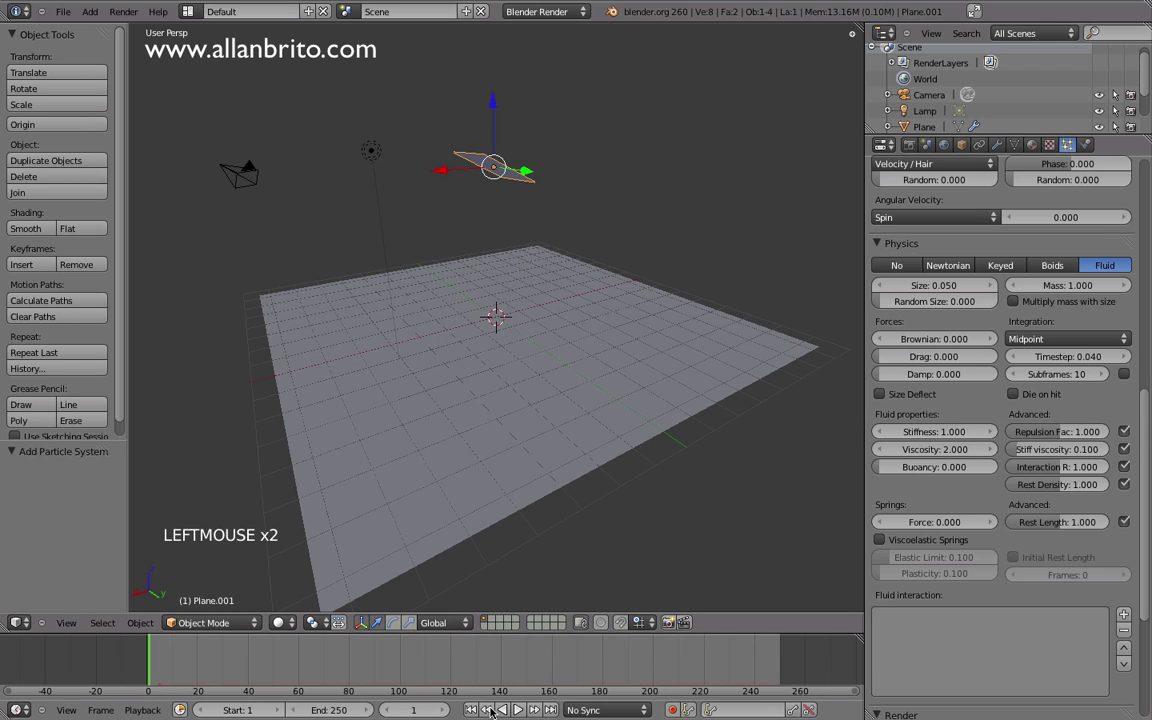
click(517, 710)
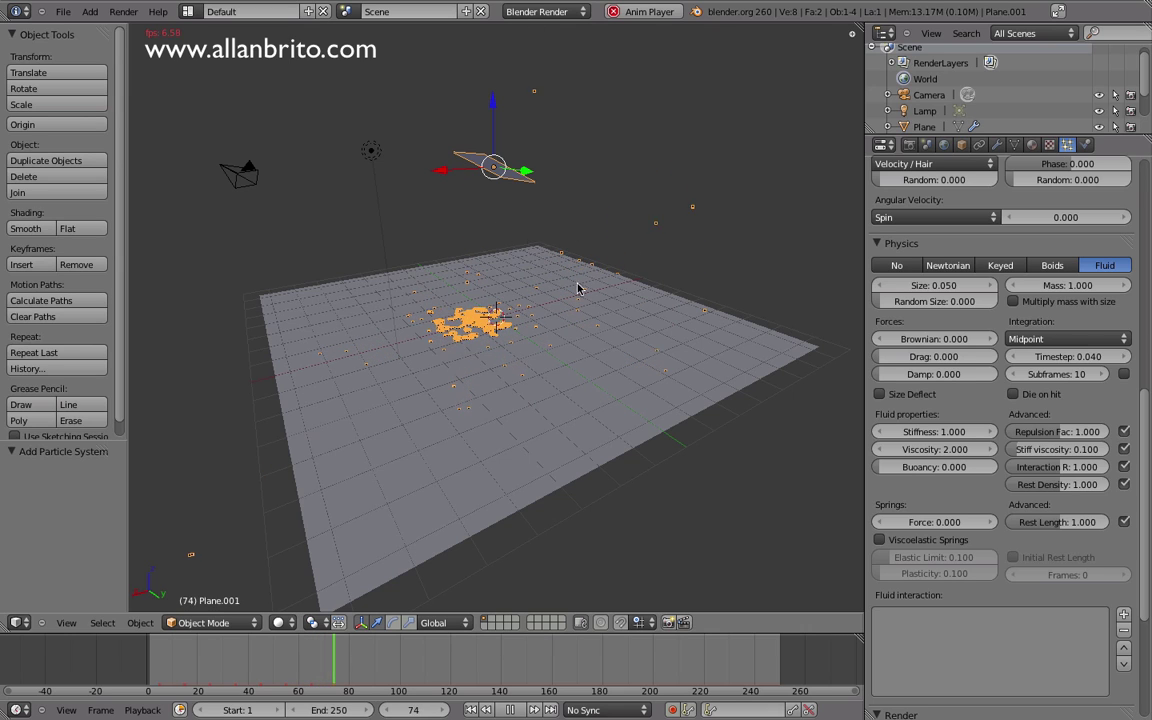
click(509, 710)
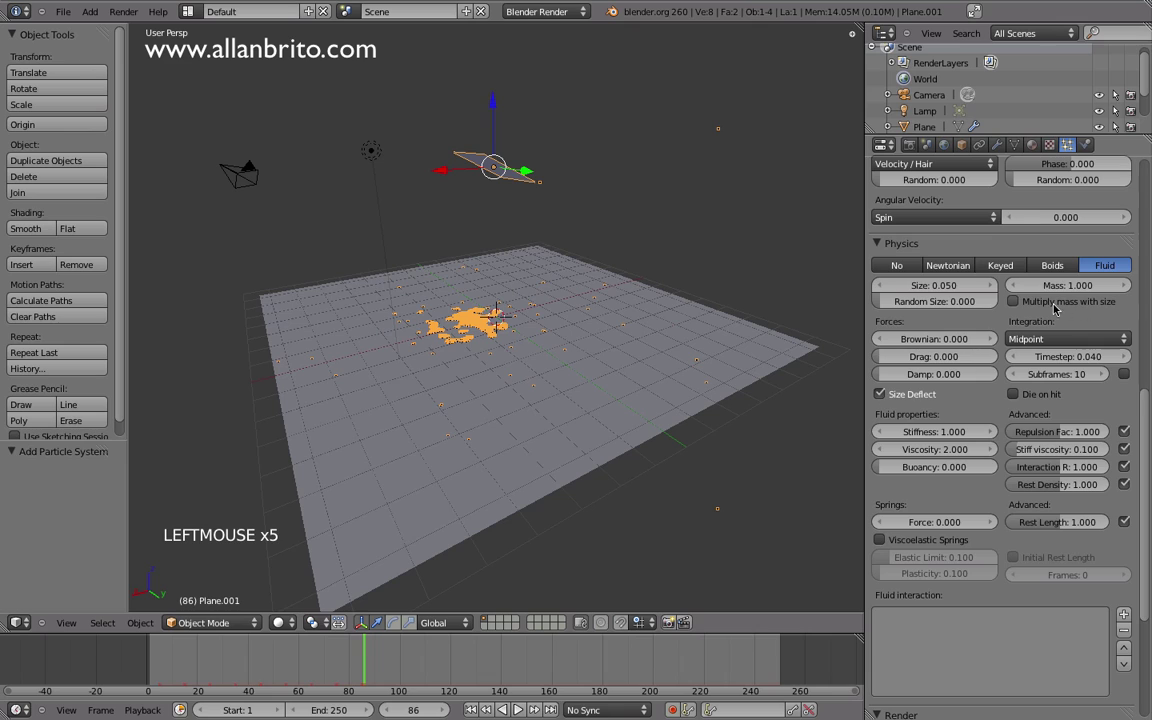
- Reduce the particle size to 0.020 and enable Multiply mass with size
click(880, 288)
click(880, 288)
click(880, 288)
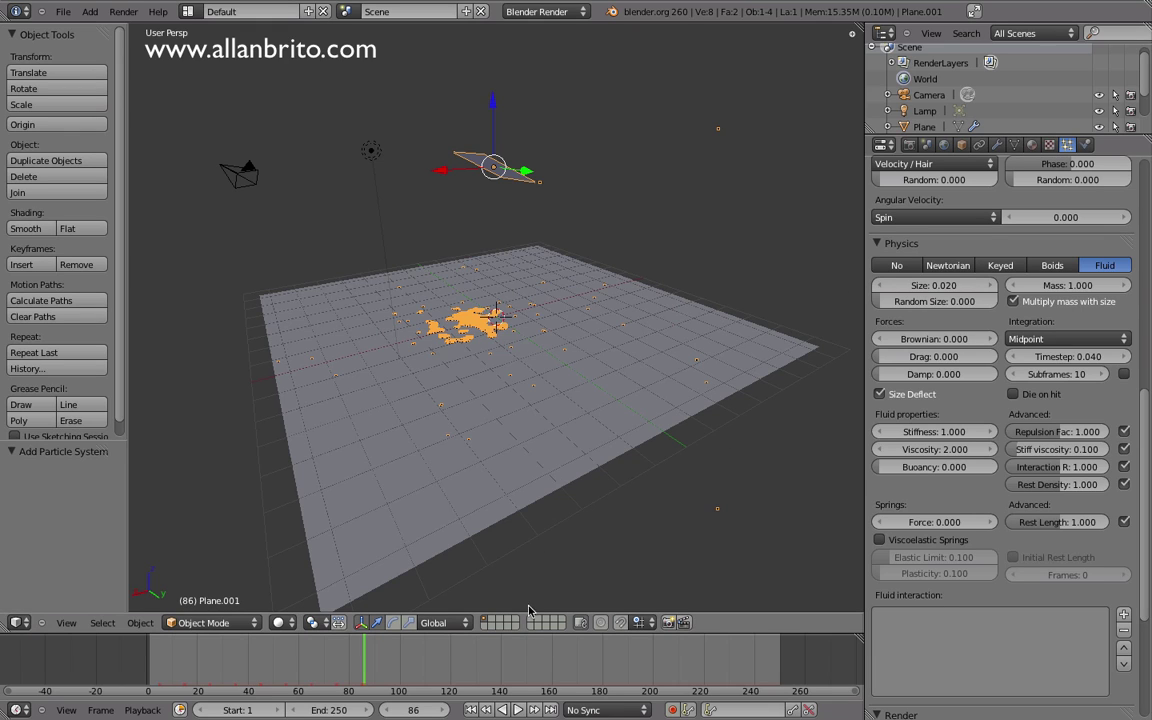
- Play the simulation from the first frame, reduce the particle size to 0.010 during playback, and rewind it
click(471, 711)
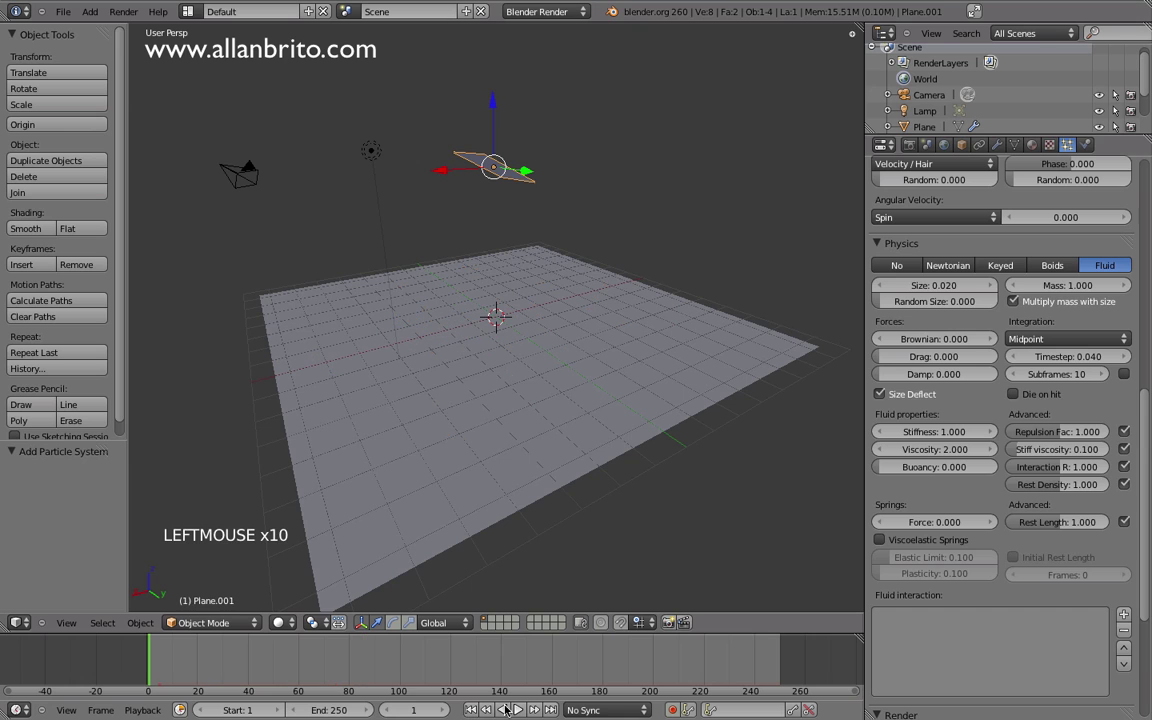
click(516, 710)
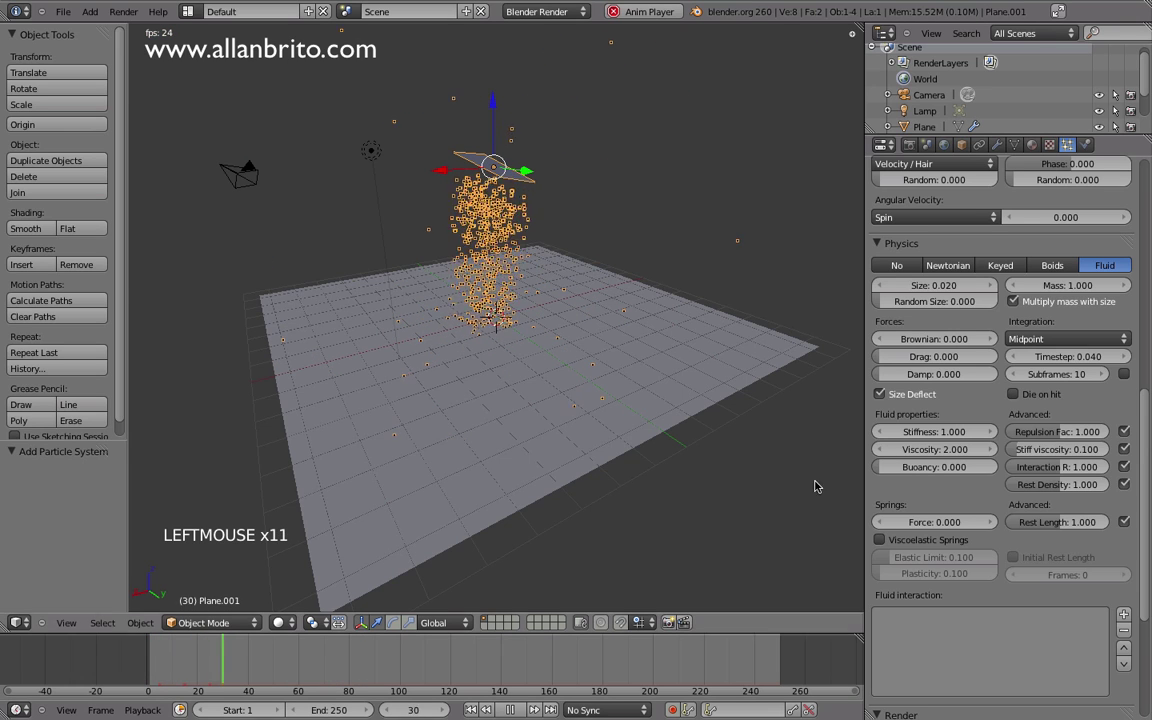
click(881, 286)
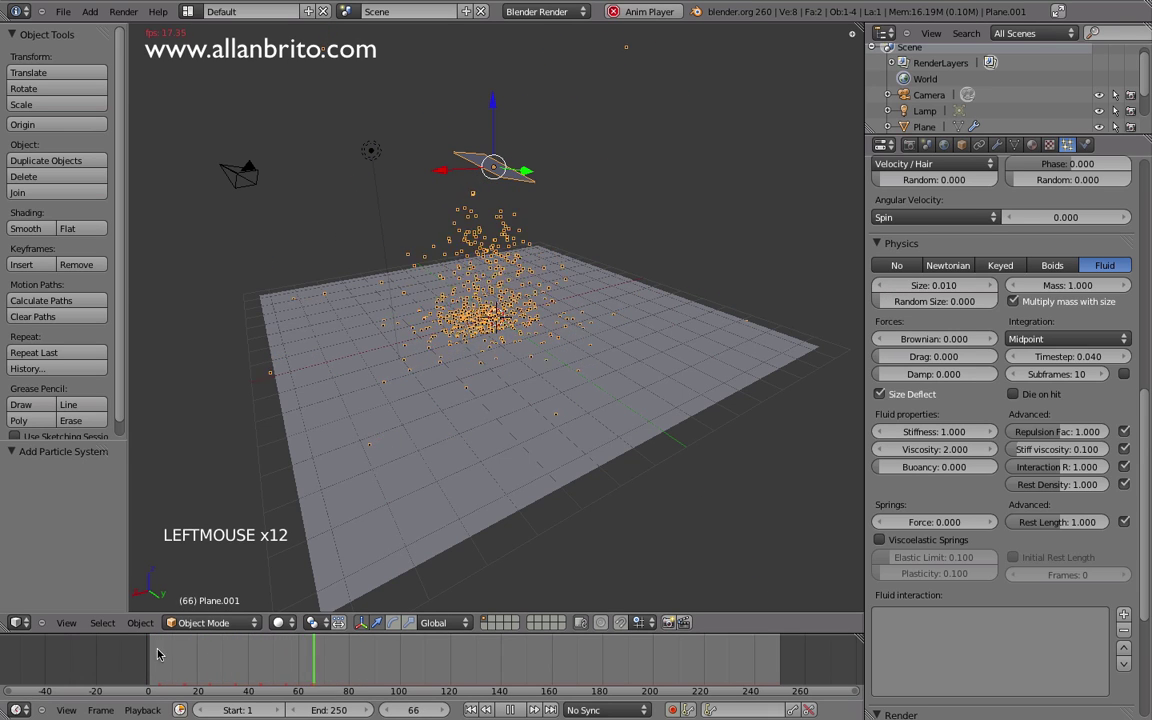
click(120, 649)
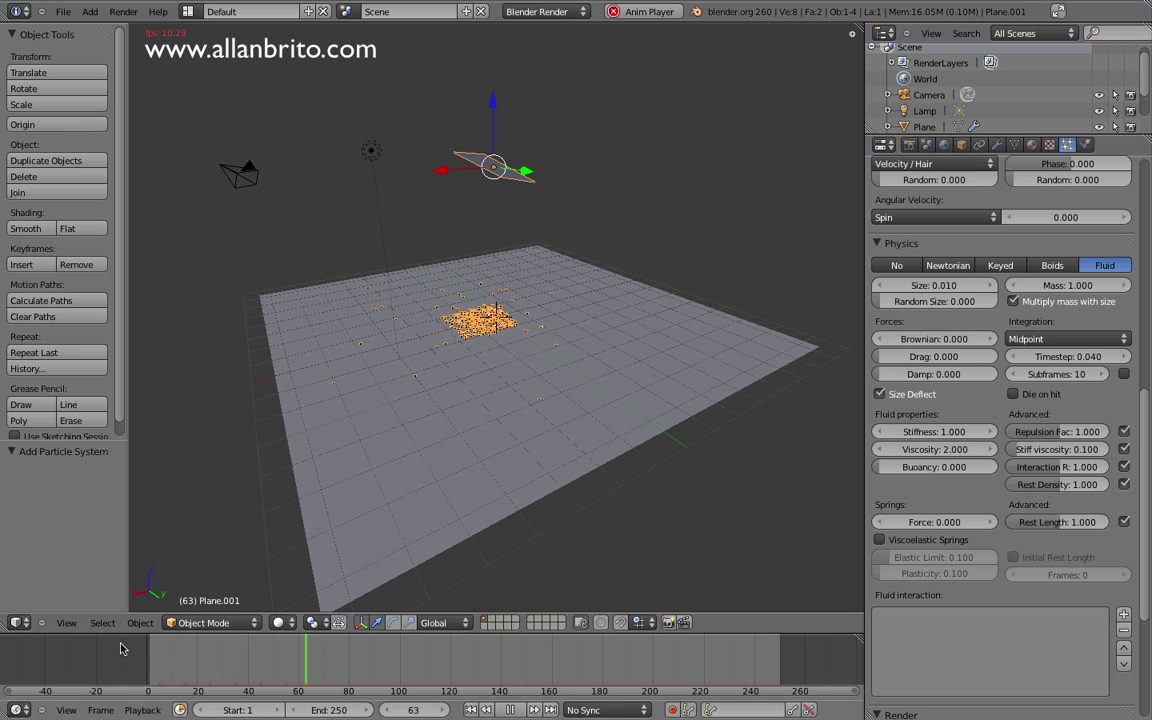
- Increase the particle size in steps to 0.080 while the simulation plays
click(993, 286)
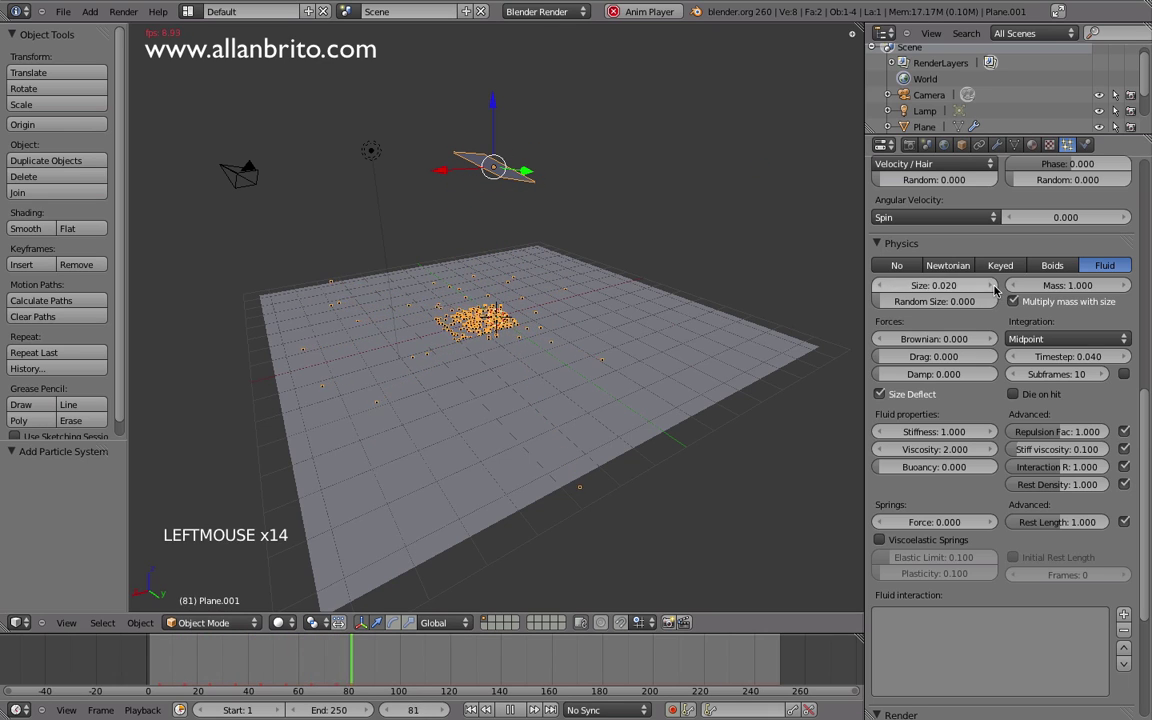
click(993, 286)
click(993, 286)
click(993, 286)
click(993, 286)
click(993, 286)
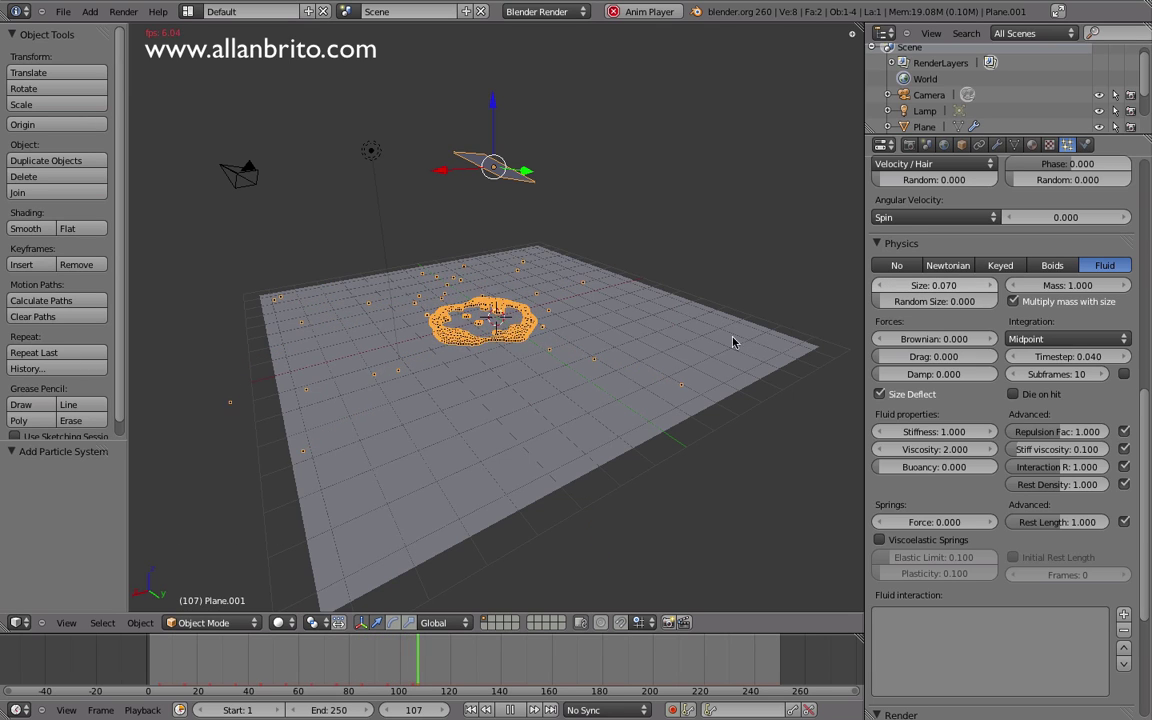
click(985, 286)
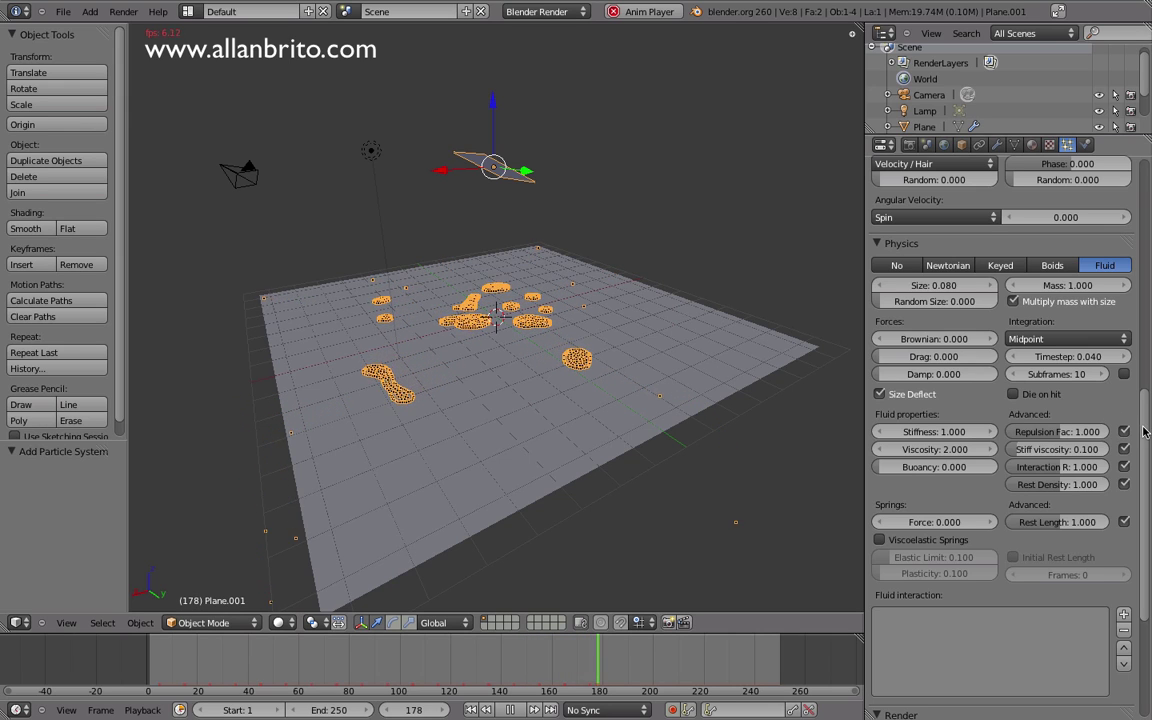
- Stop the playback and return the timeline to the beginning
drag(1145, 430, 1146, 170)
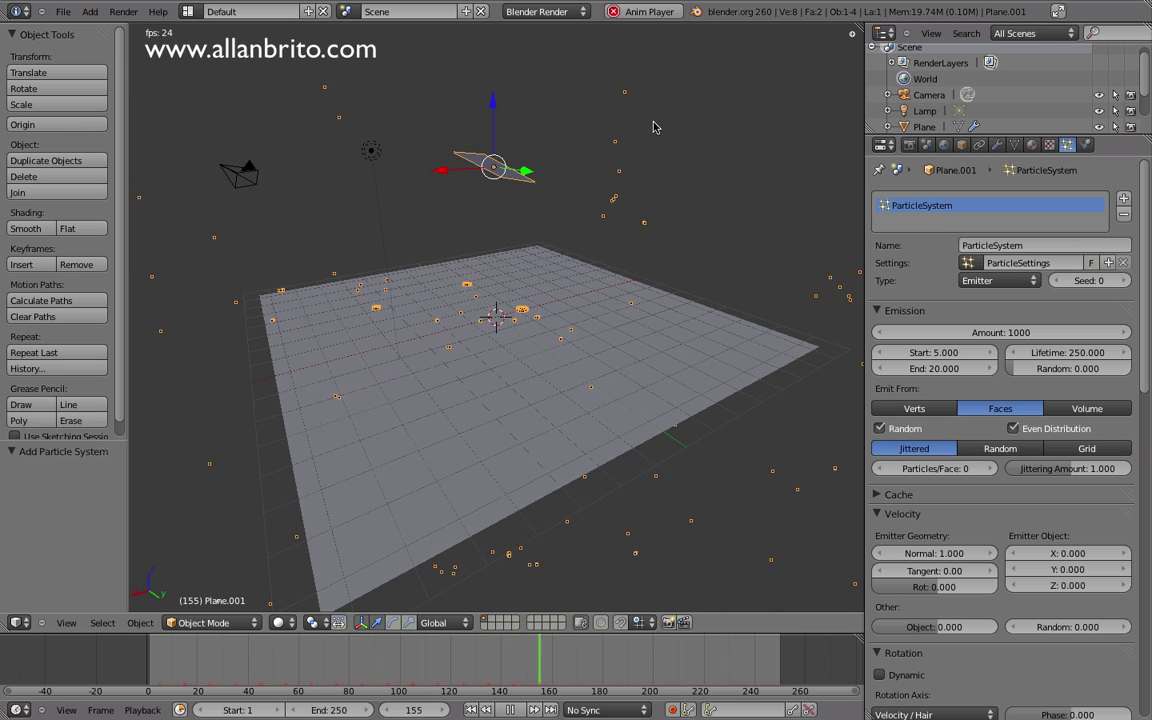
scroll(935, 481, down, 8)
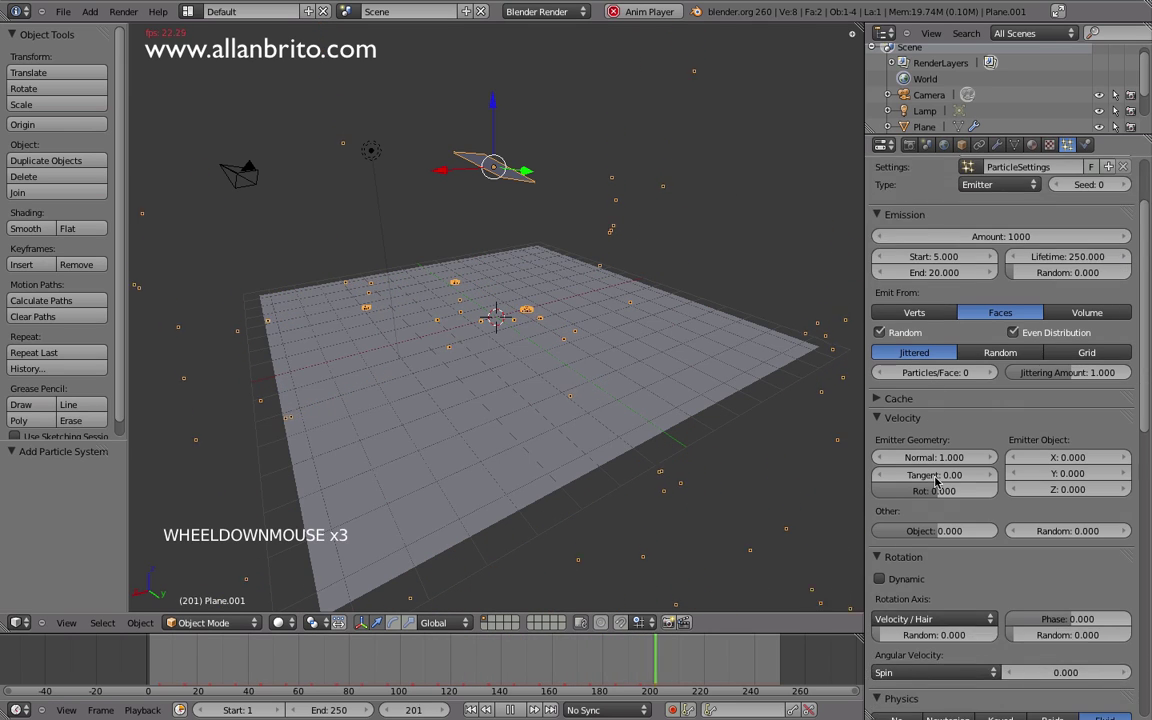
scroll(935, 481, down, 2)
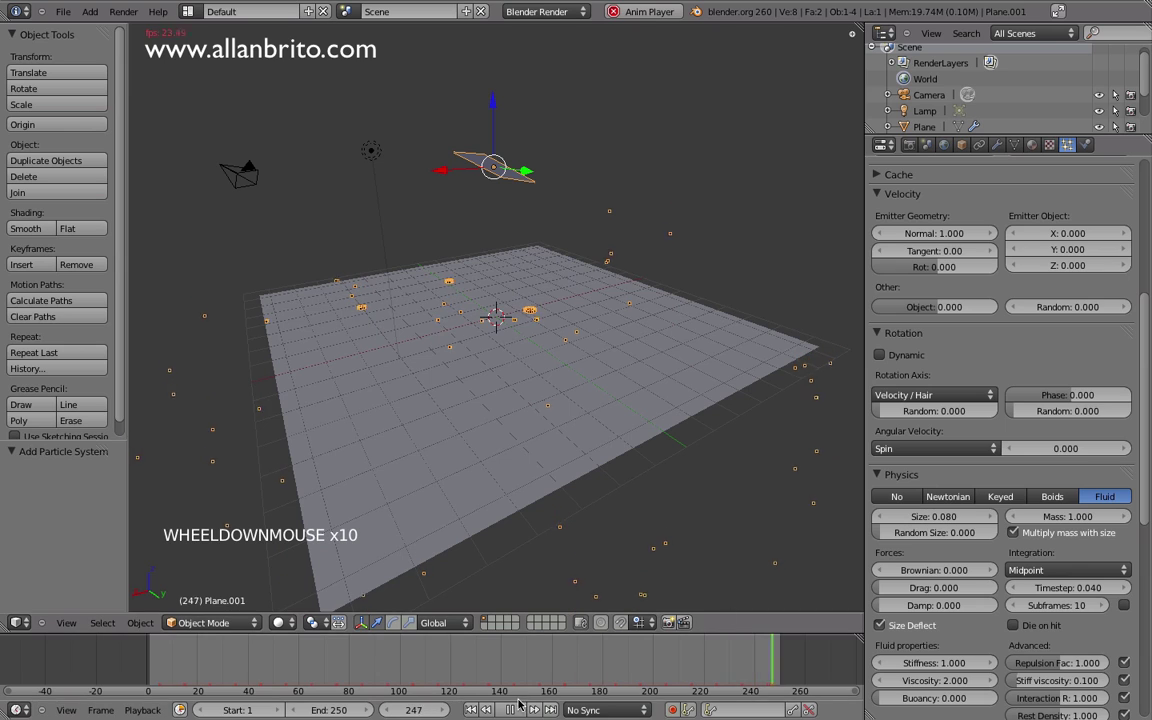
click(496, 316)
drag(204, 660, 157, 660)
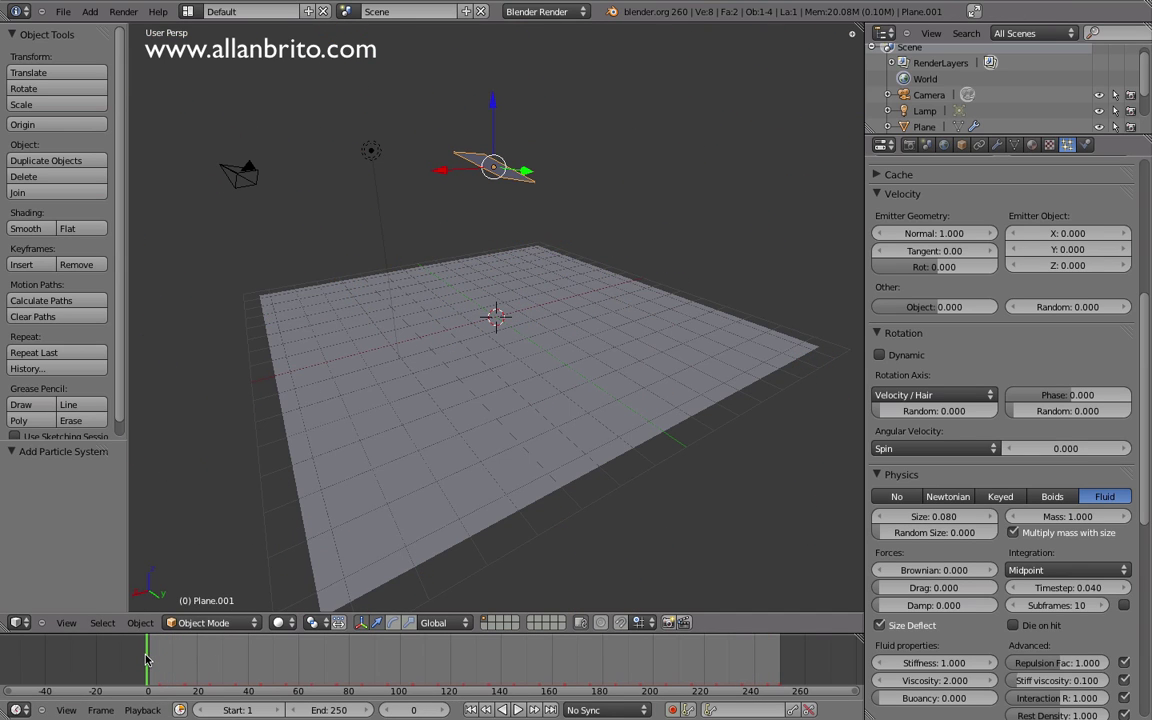
- Set the particle size to 0.010 and insert a keyframe for it at frame 1
scroll(927, 457, down, 2)
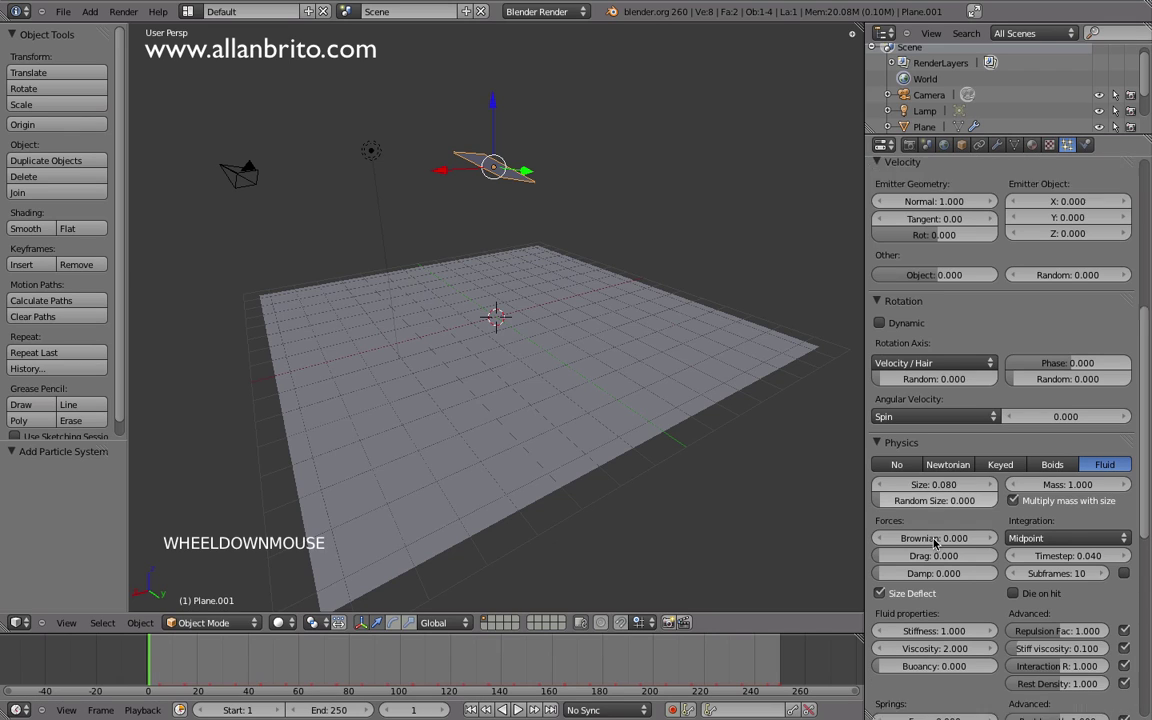
click(922, 459)
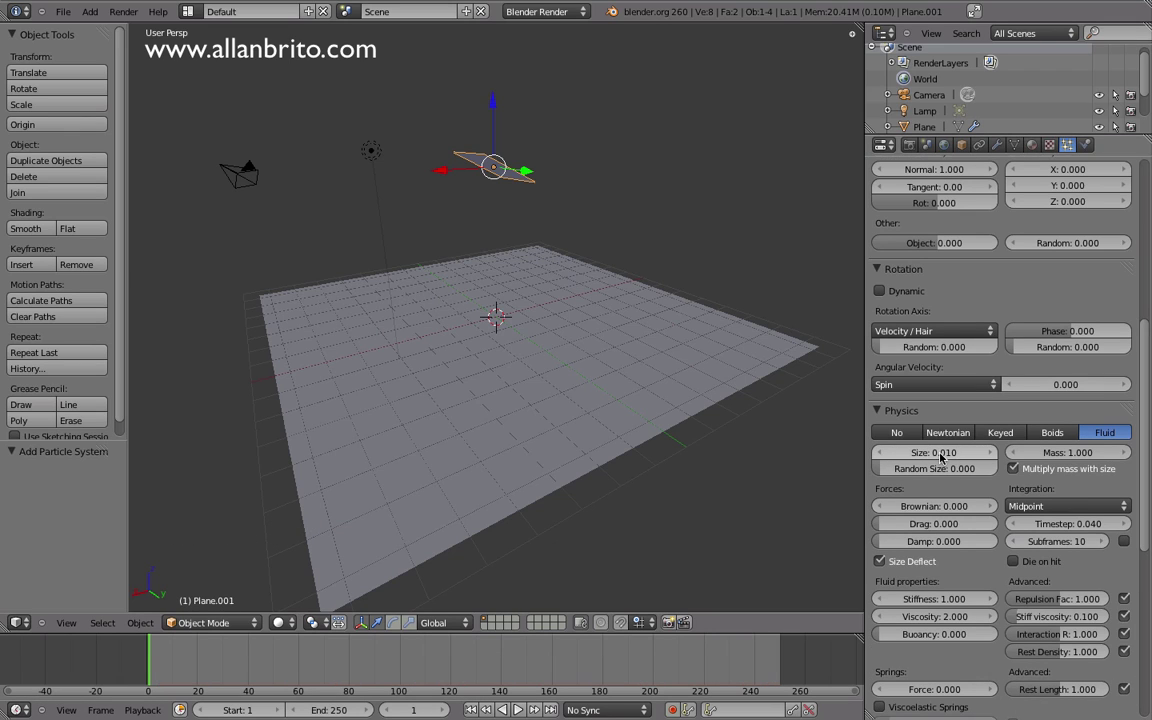
key(i)
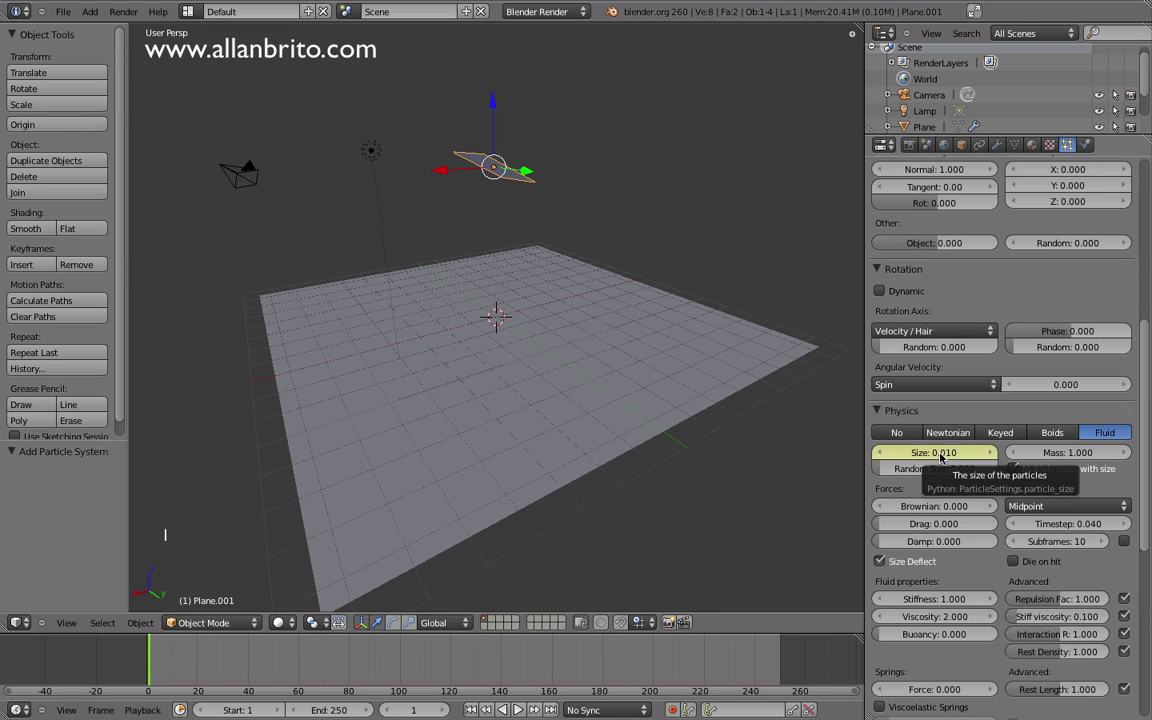
- Insert another keyframe for the 0.010 particle size at frame 30
click(157, 657)
drag(167, 657, 222, 660)
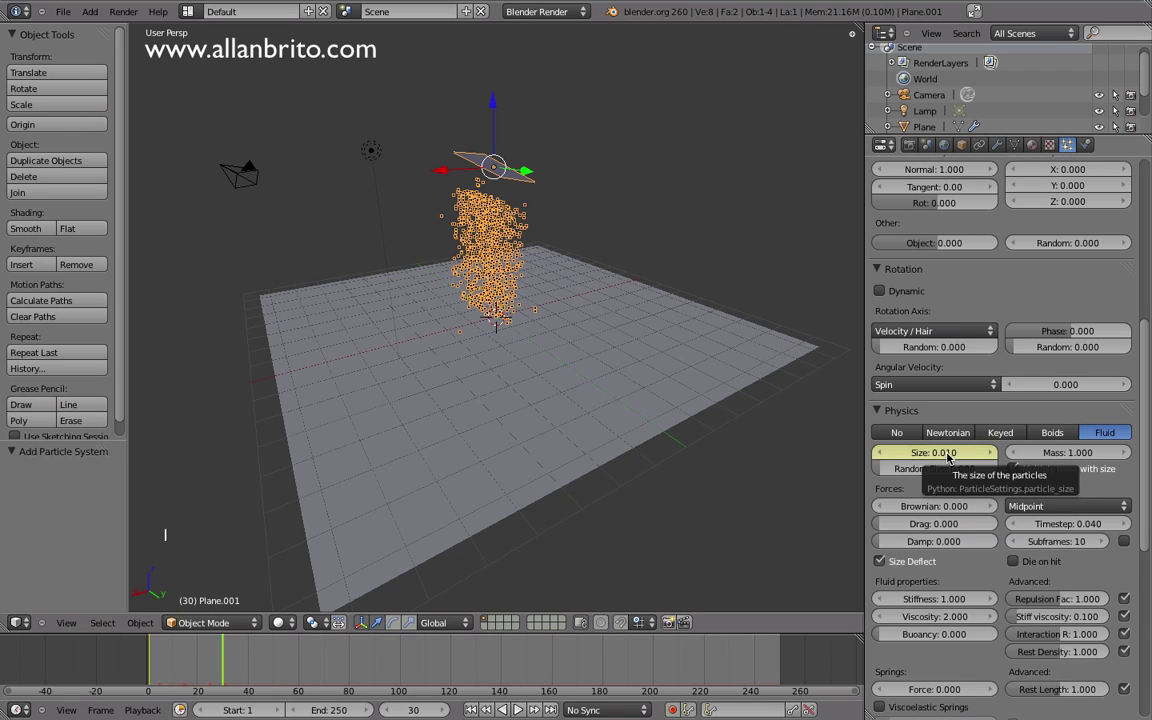
key(i)
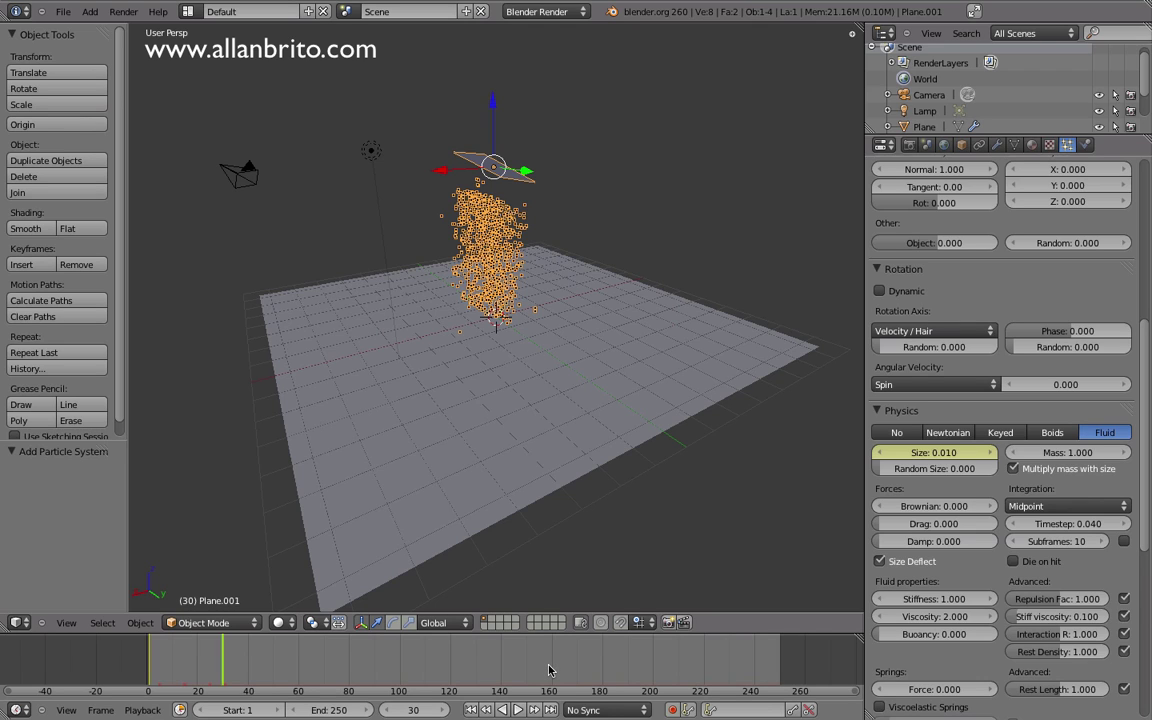
- Advance to frame 31, set the particle size to 0.100, and insert a keyframe for it
key(Right)
click(957, 453)
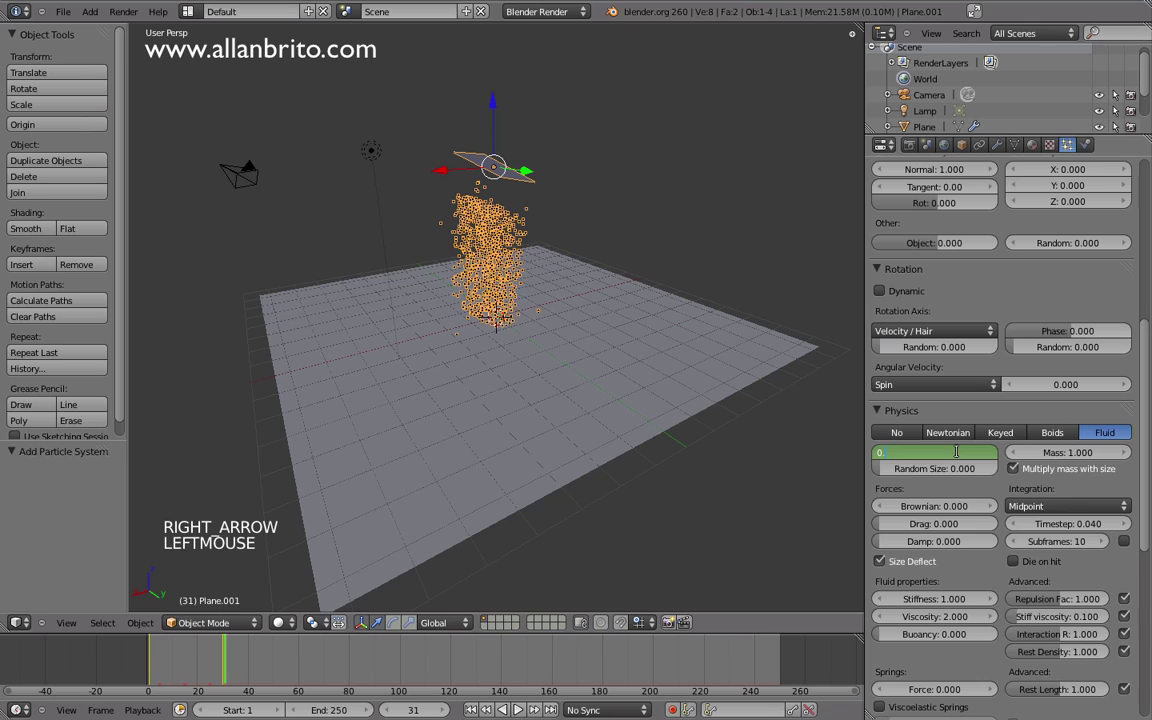
key(Return)
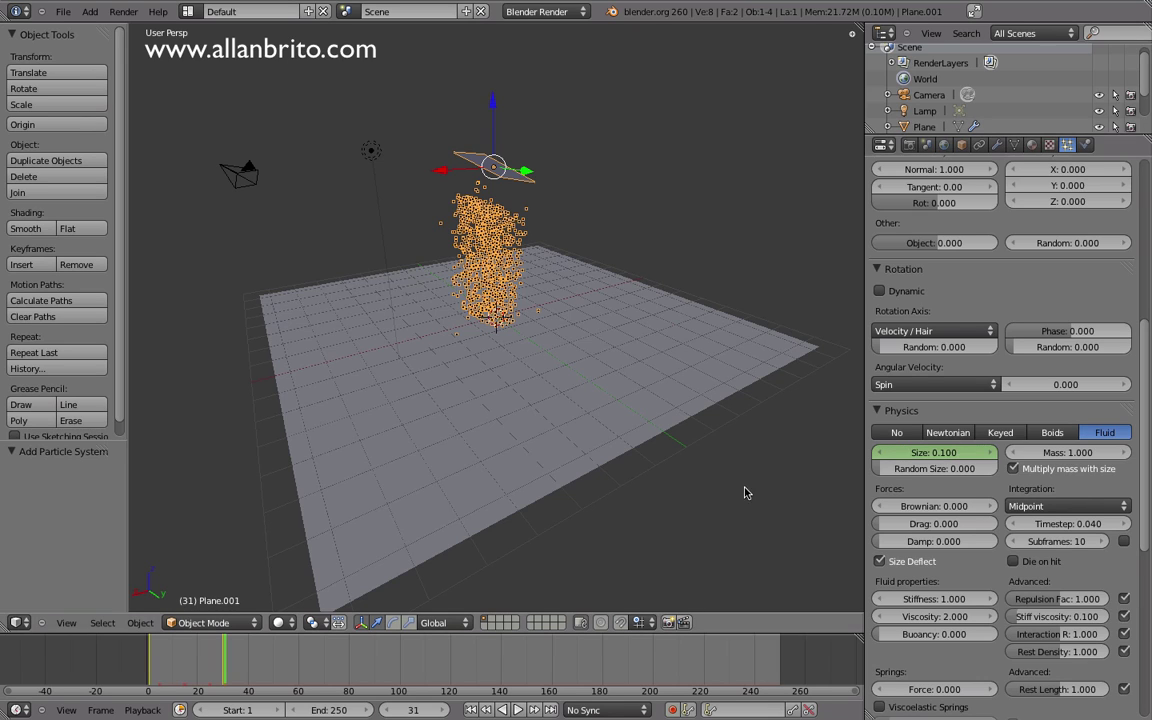
key(i)
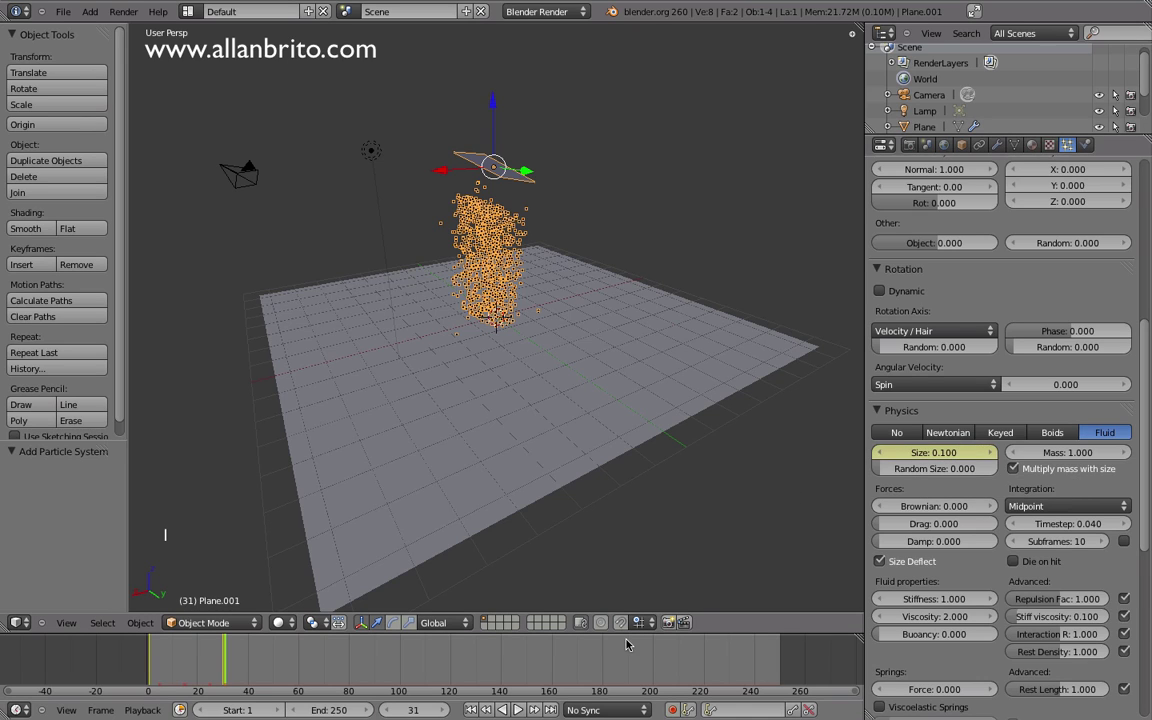
- Play the simulation with the keyframed particle size from the first frame and review the particle emission settings
click(470, 709)
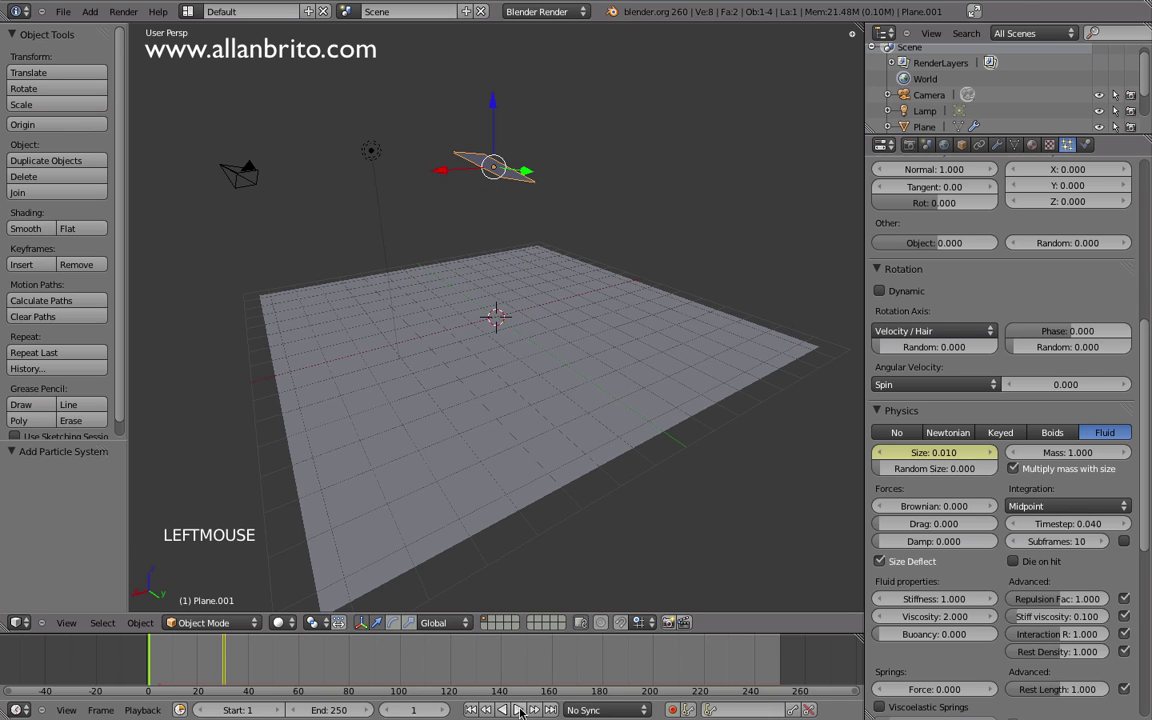
click(518, 709)
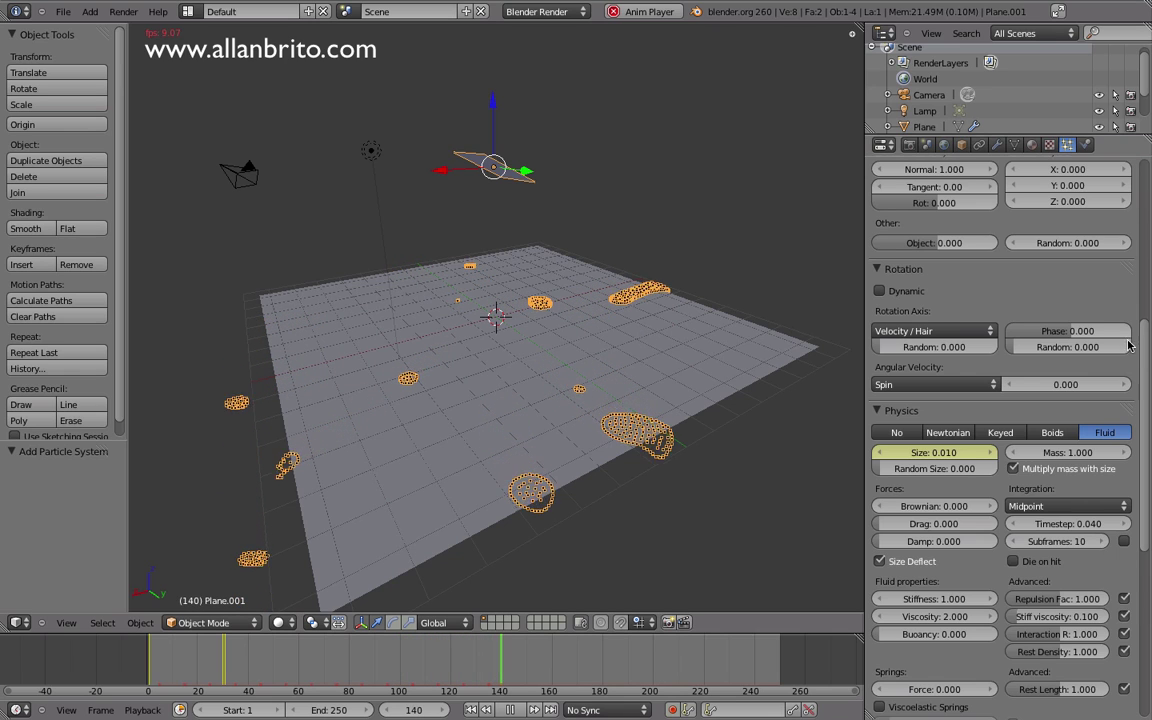
triple_click(1148, 185)
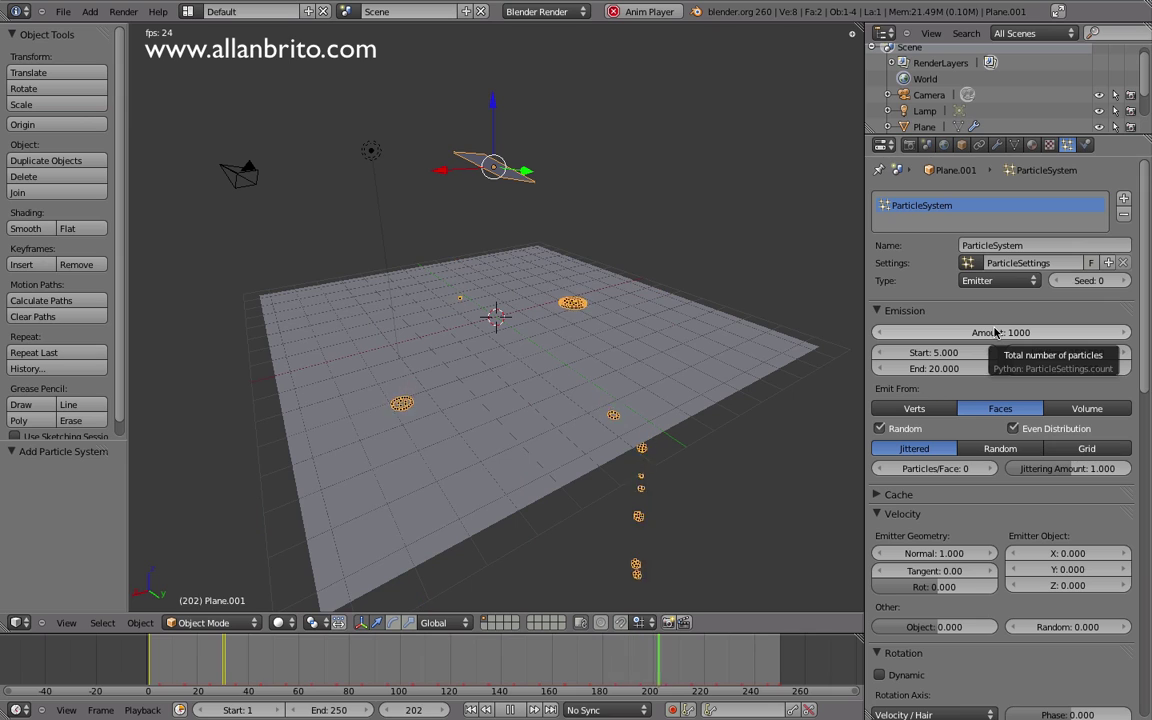
- Stop the playback and expand the particle system's cache settings
click(511, 709)
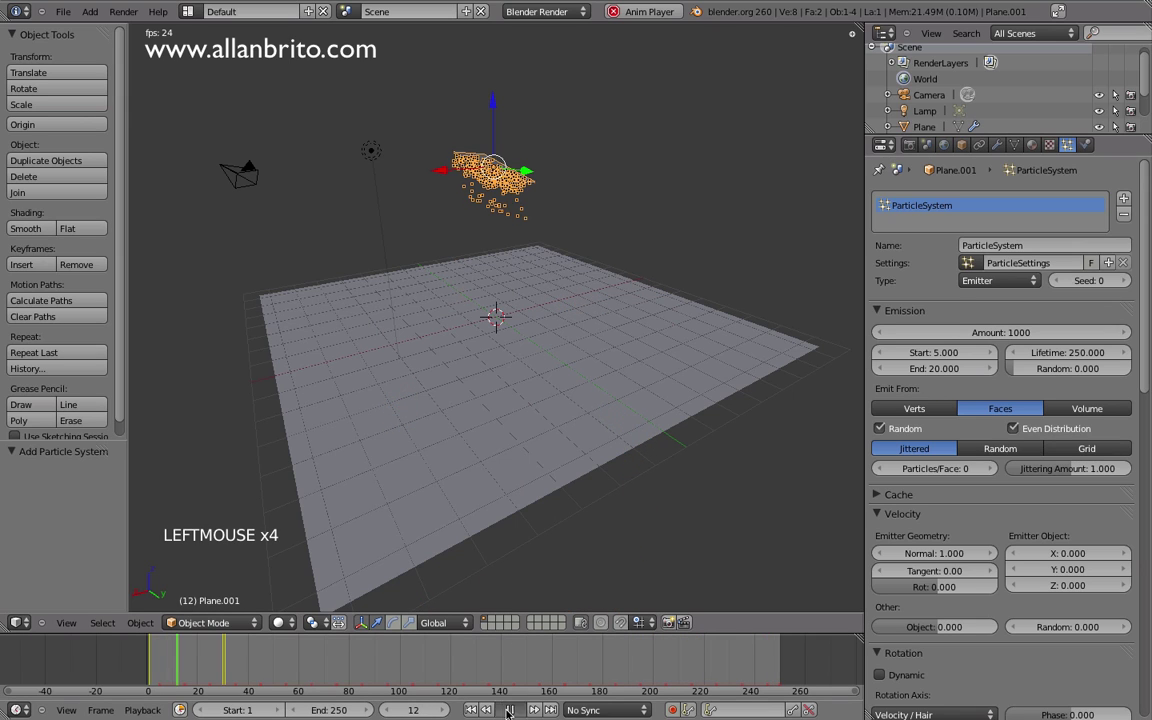
click(898, 494)
scroll(900, 494, down, 7)
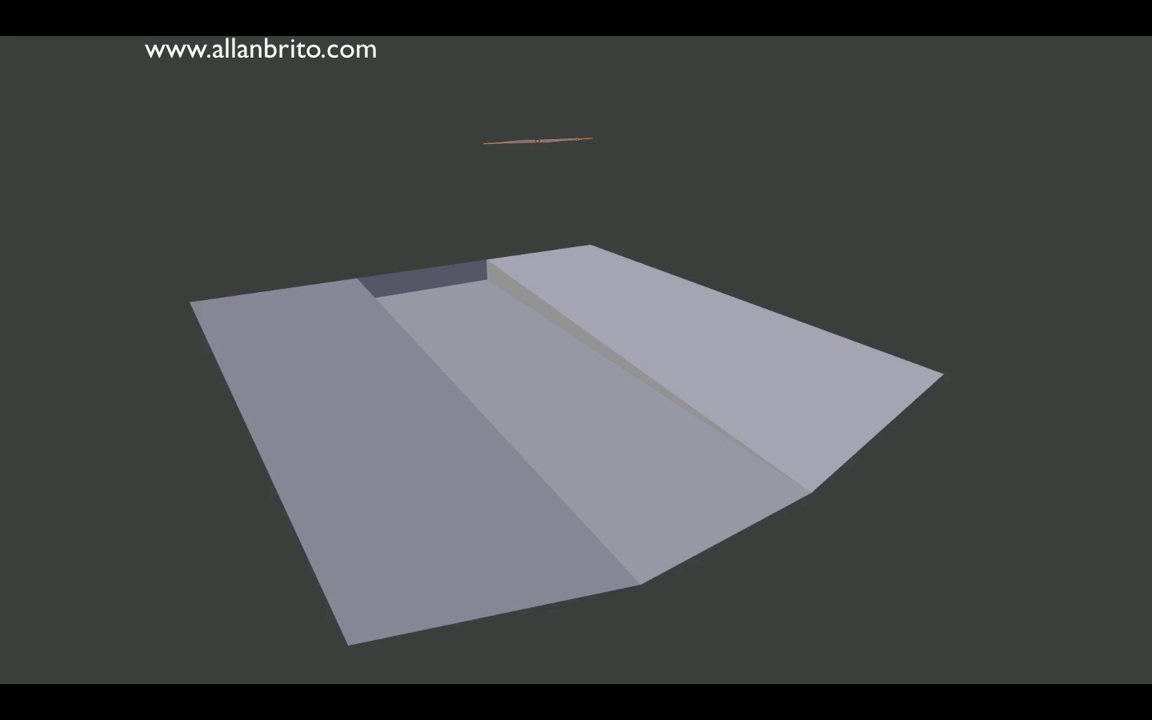
- Play the rendered movie 0001-0400.mov of fluid particles flowing through the channel, and pause it
mouse_move(684, 298)
key(space)
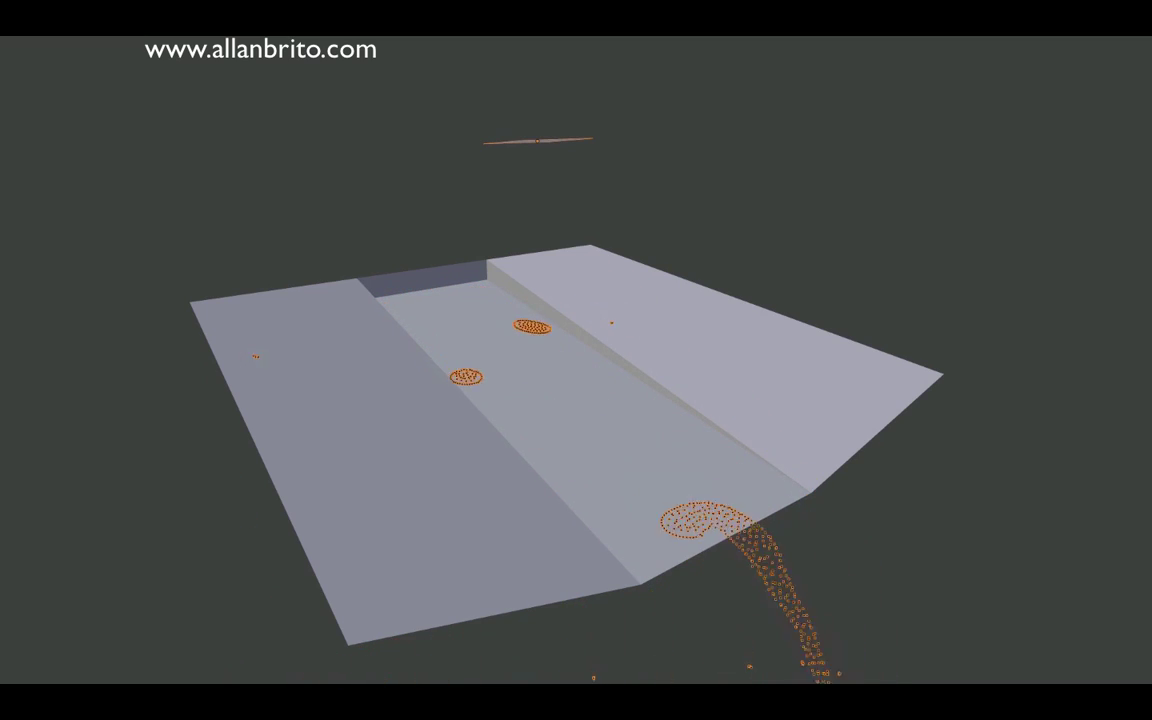
key(space)
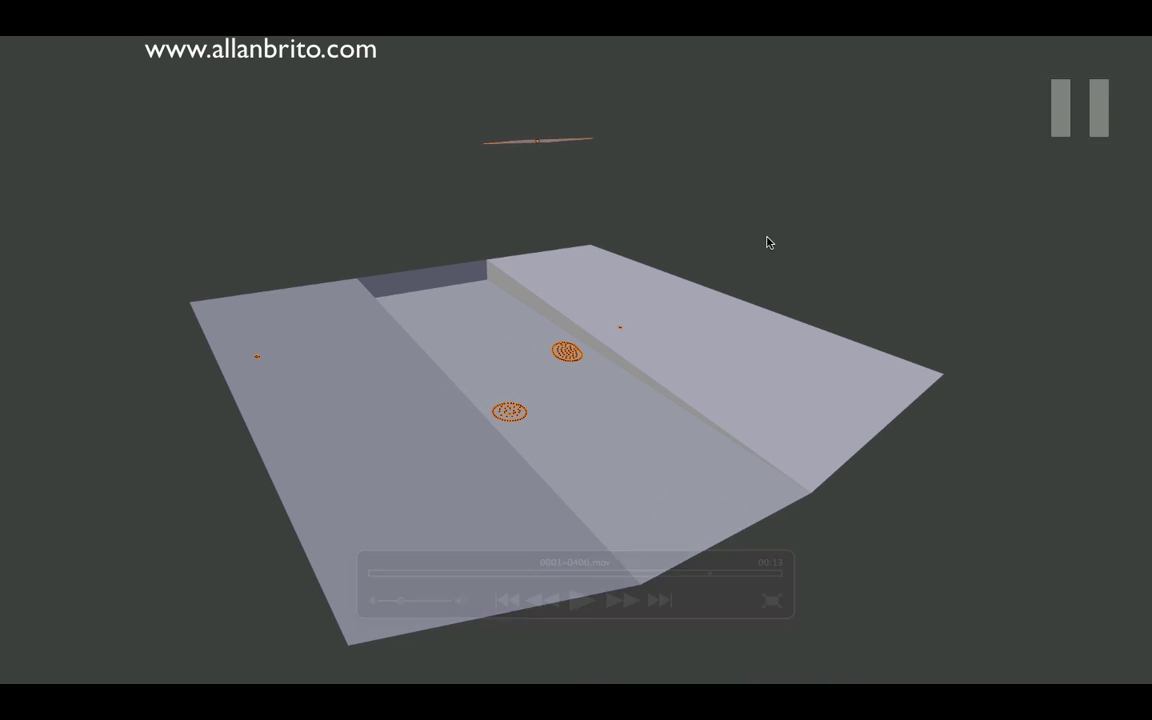
- Rewind the rendered movie to its start, play it again, and pause it
drag(709, 577, 361, 573)
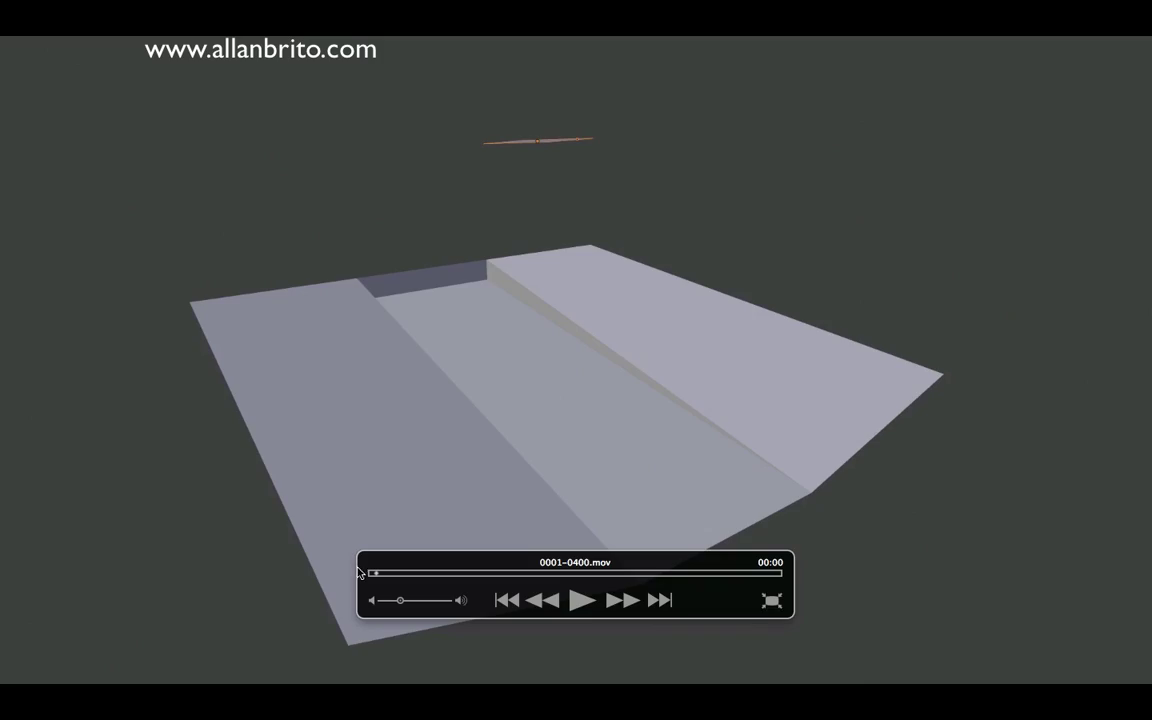
key(space)
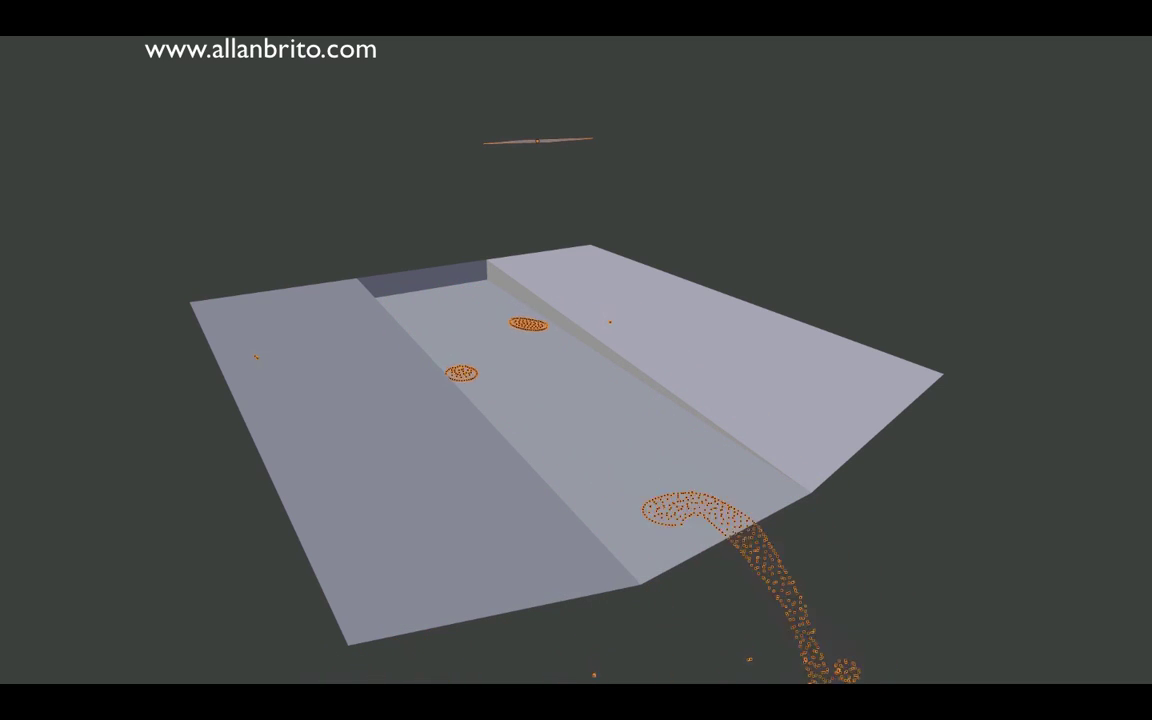
key(space)
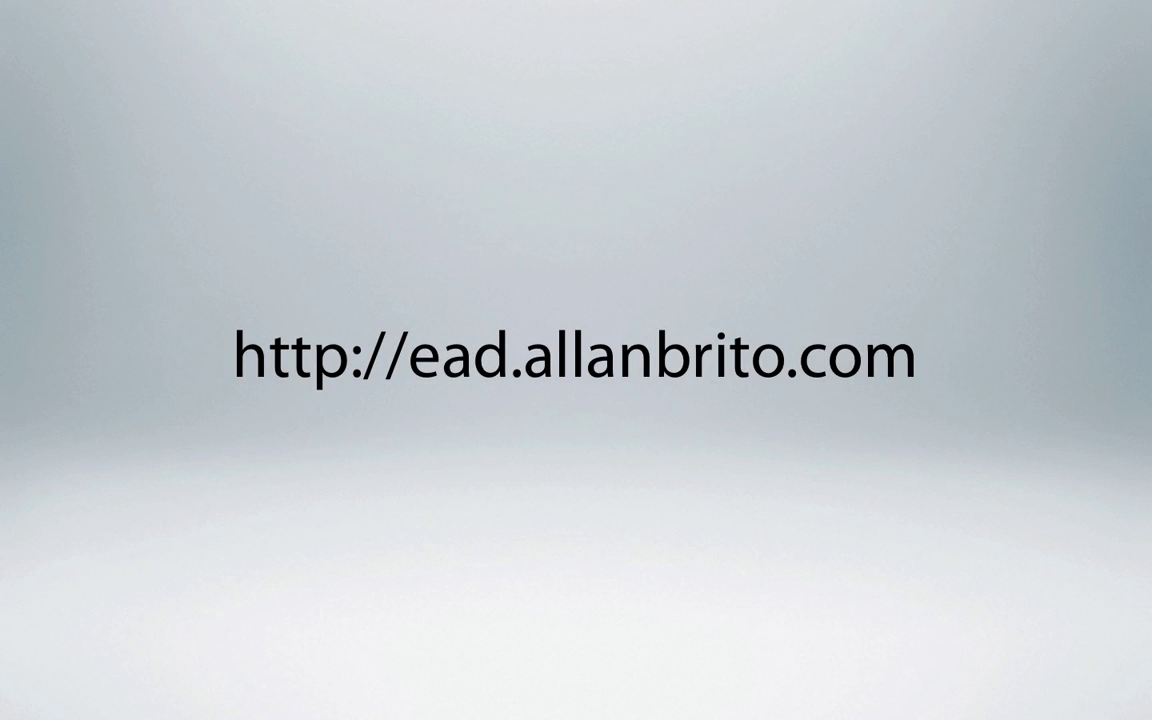
key(Escape)
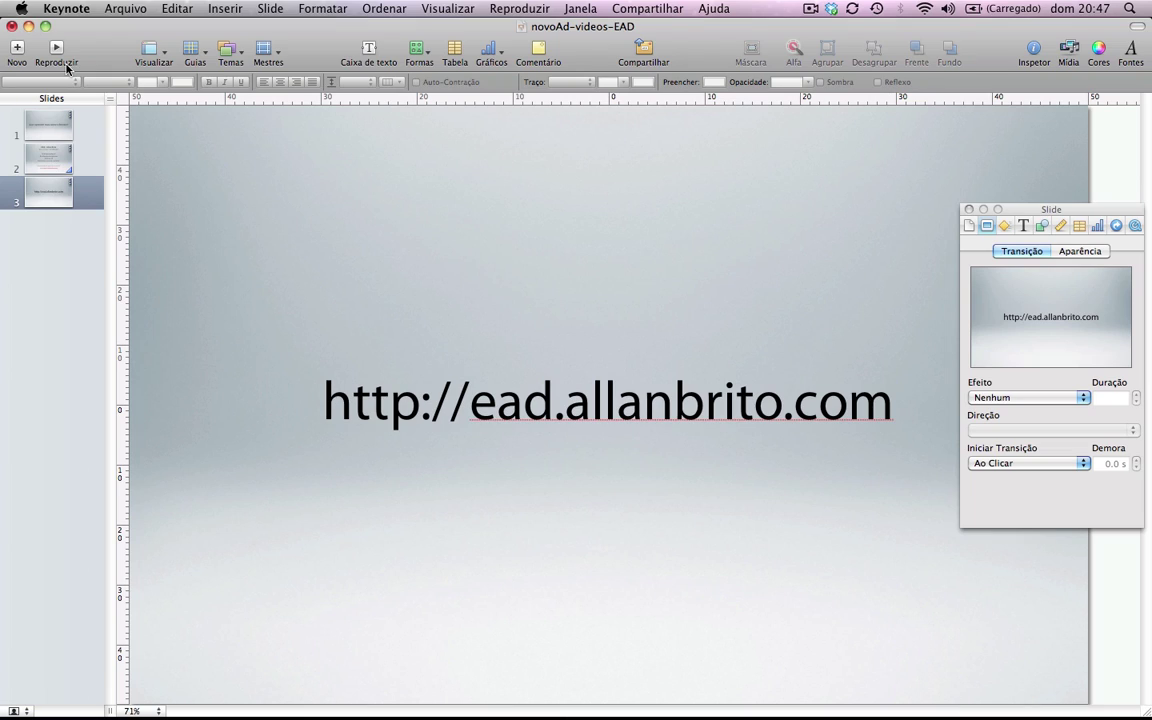